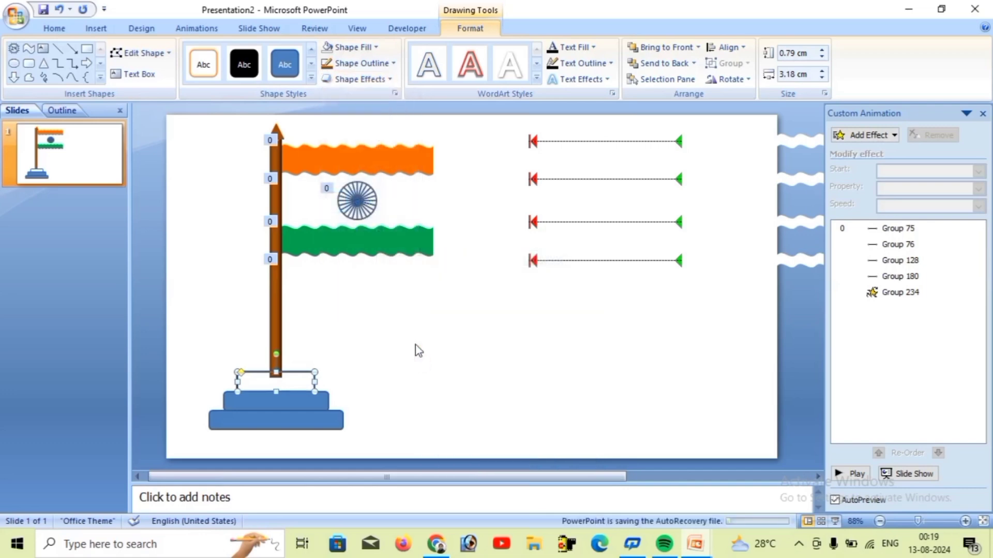
Fill the top block of the flagpole base with the recent orange colour and remove its outline.
left_click(357, 47)
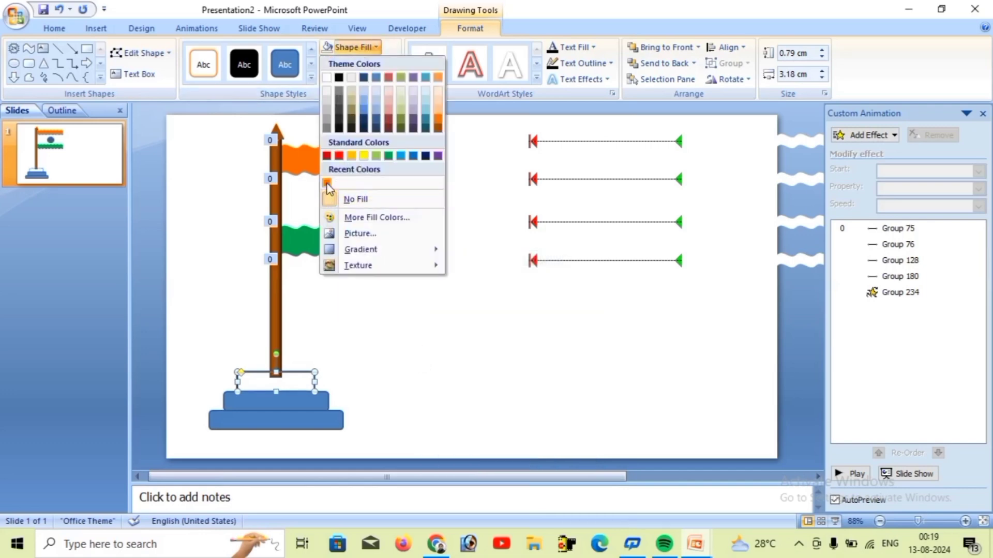
left_click(327, 182)
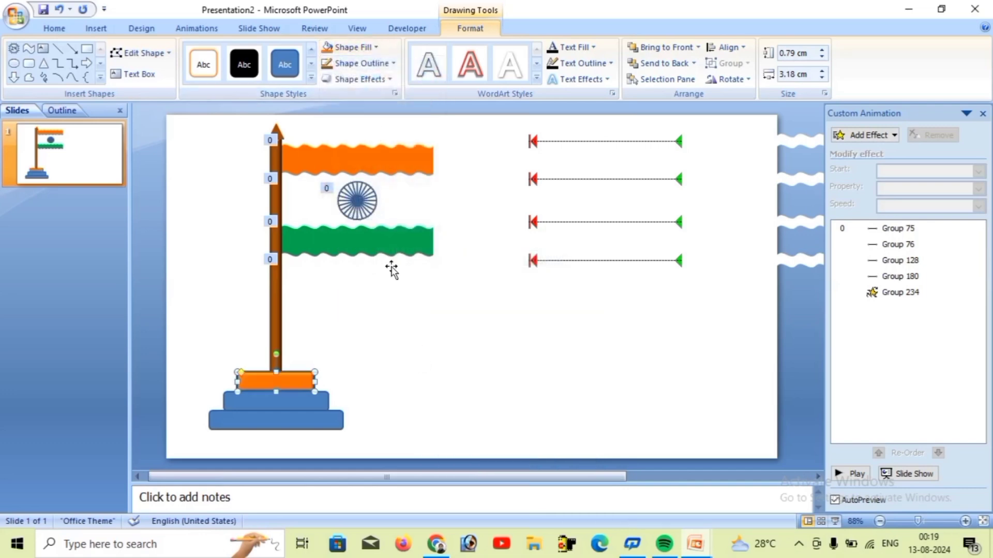
left_click(380, 63)
left_click(364, 215)
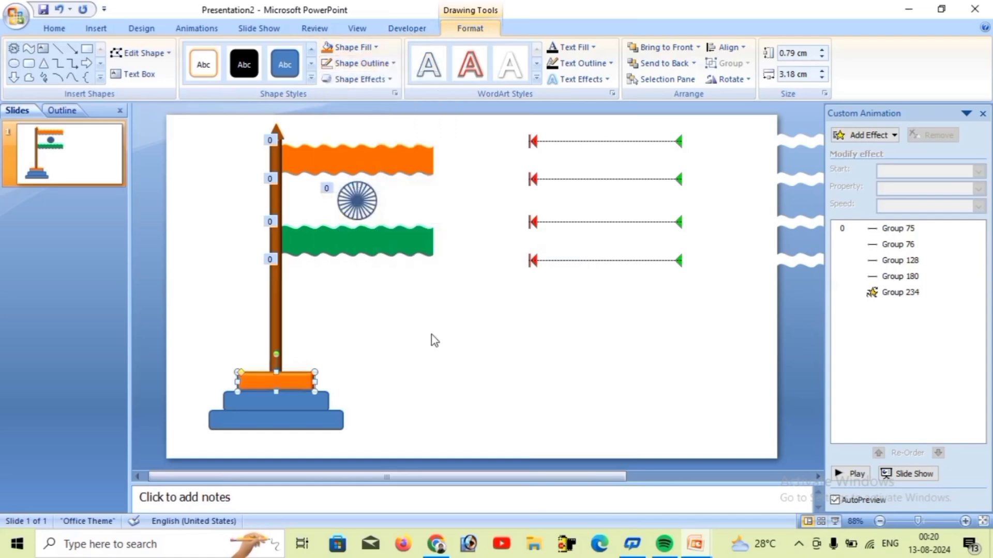
left_click(431, 334)
Fill the middle block of the flagpole base white and remove its outline.
left_click(307, 402)
left_click(356, 54)
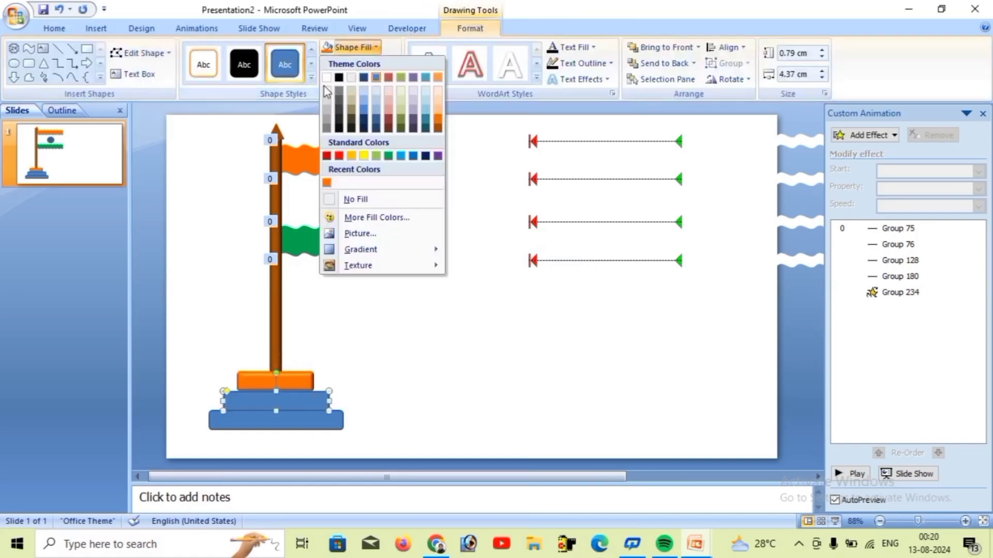
left_click(329, 82)
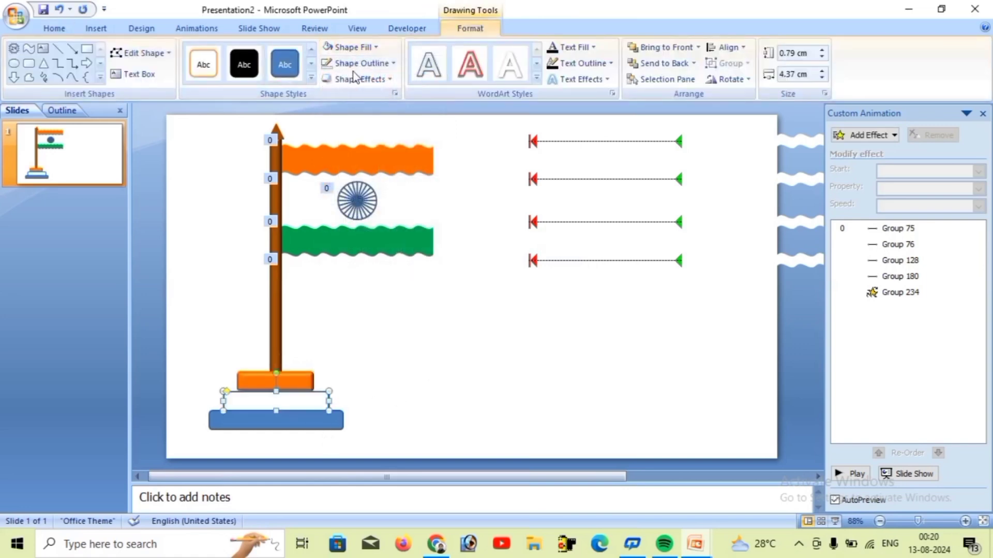
left_click(362, 63)
left_click(344, 215)
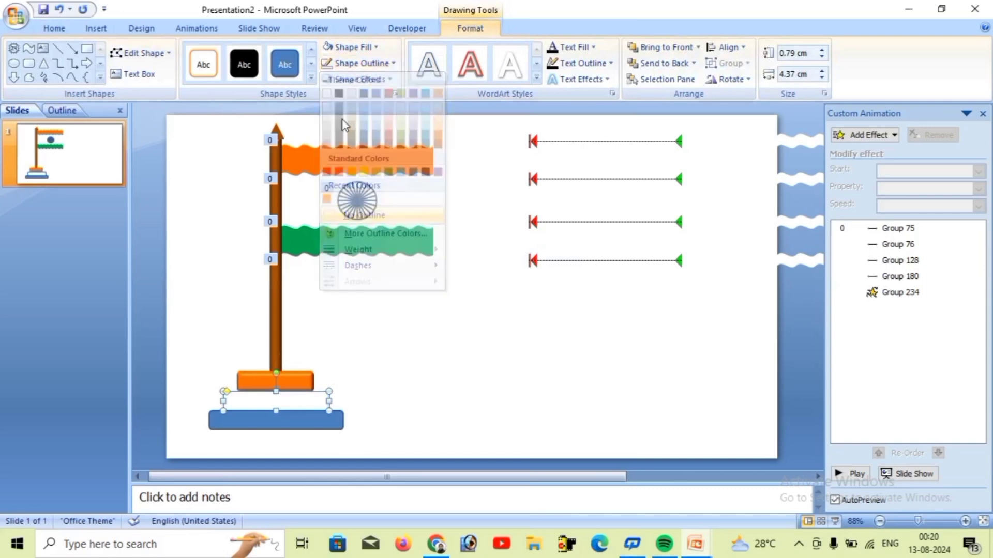
Apply the first preset bevel effect to the white middle block of the base.
left_click(363, 80)
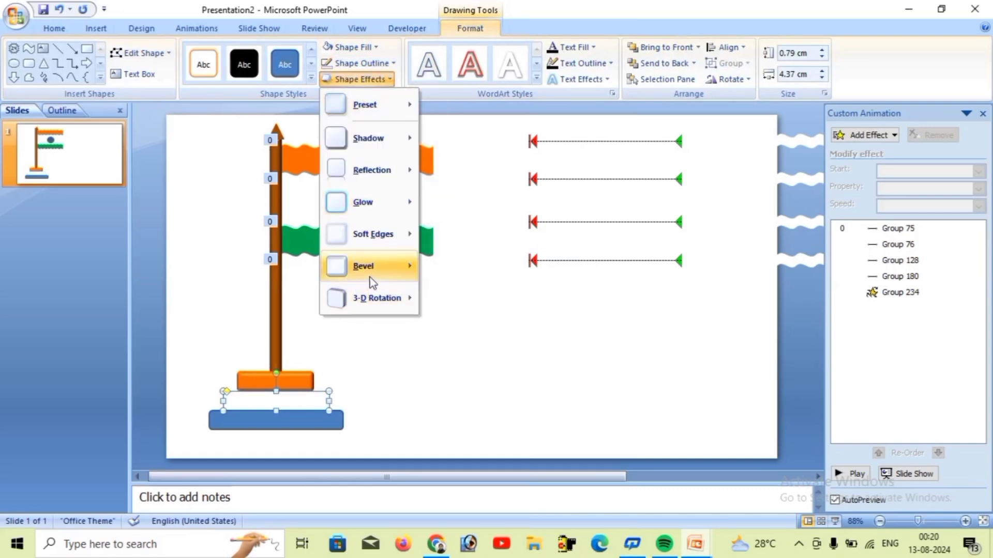
mouse_move(374, 274)
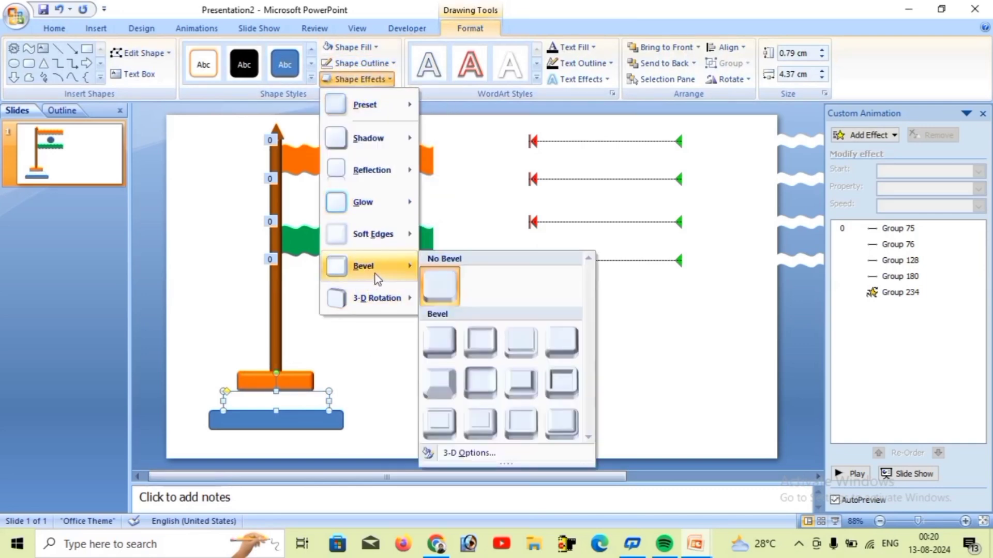
left_click(439, 345)
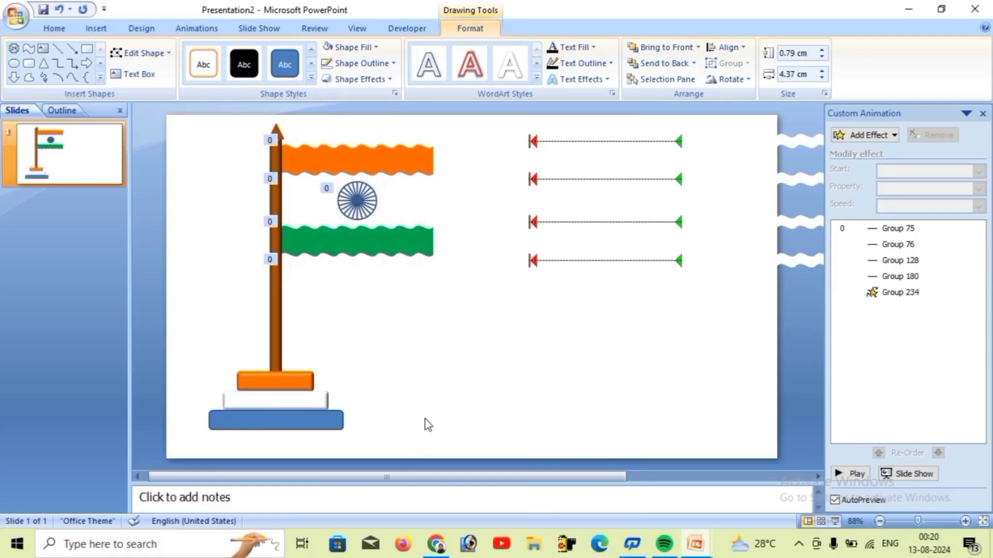
left_click(425, 423)
Fill the bottom block of the flagpole base with standard green and remove its outline.
left_click(330, 431)
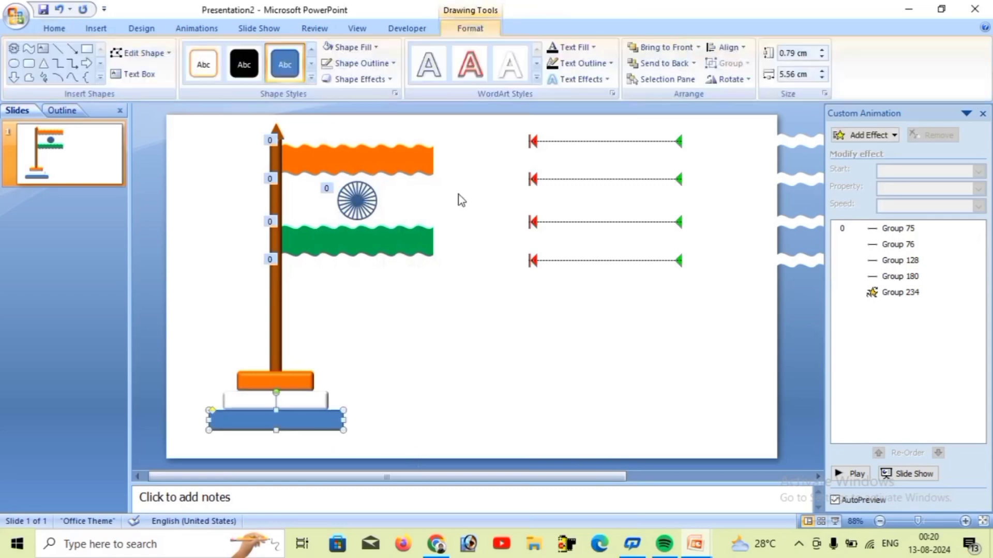
left_click(371, 48)
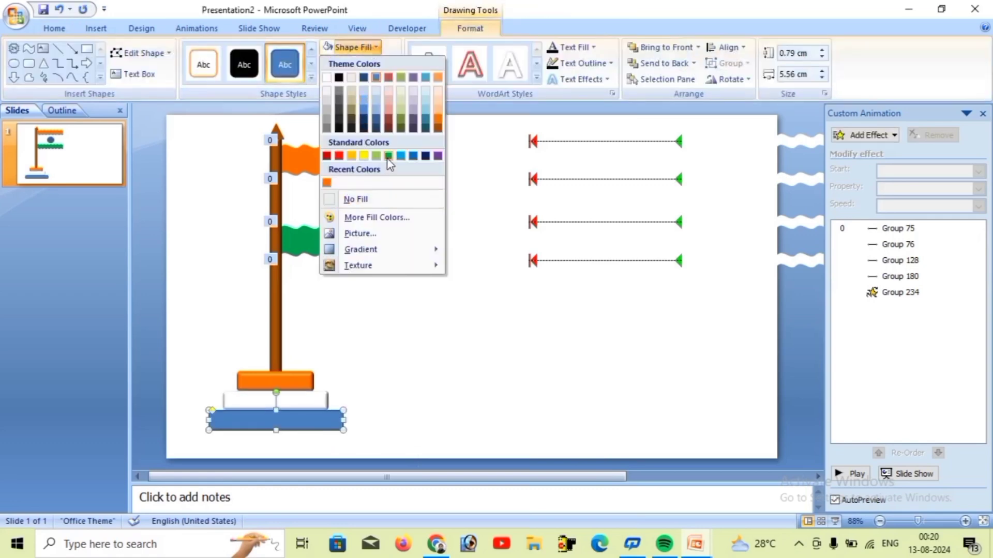
left_click(389, 156)
left_click(361, 63)
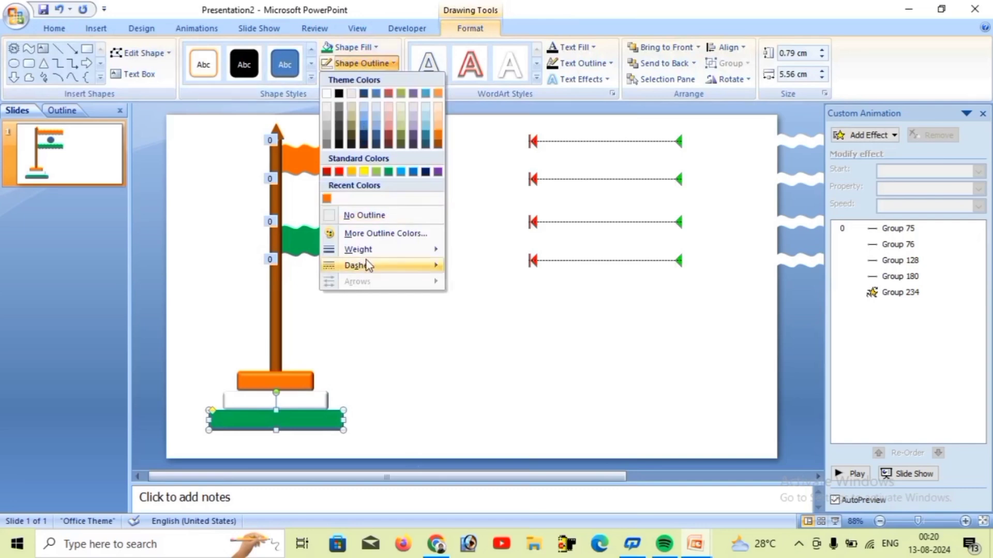
left_click(363, 216)
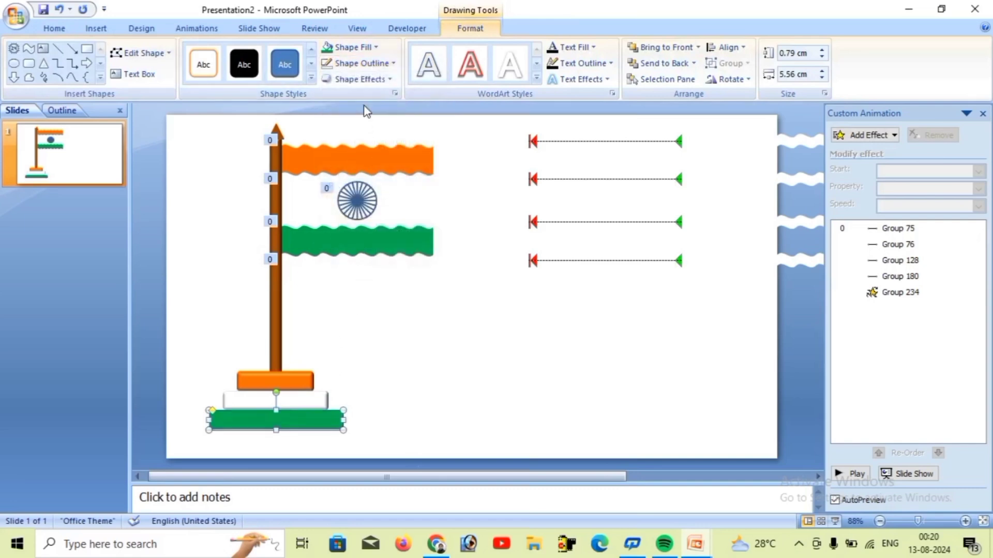
Apply the first preset bevel effect to the green bottom block of the base.
left_click(362, 79)
mouse_move(381, 261)
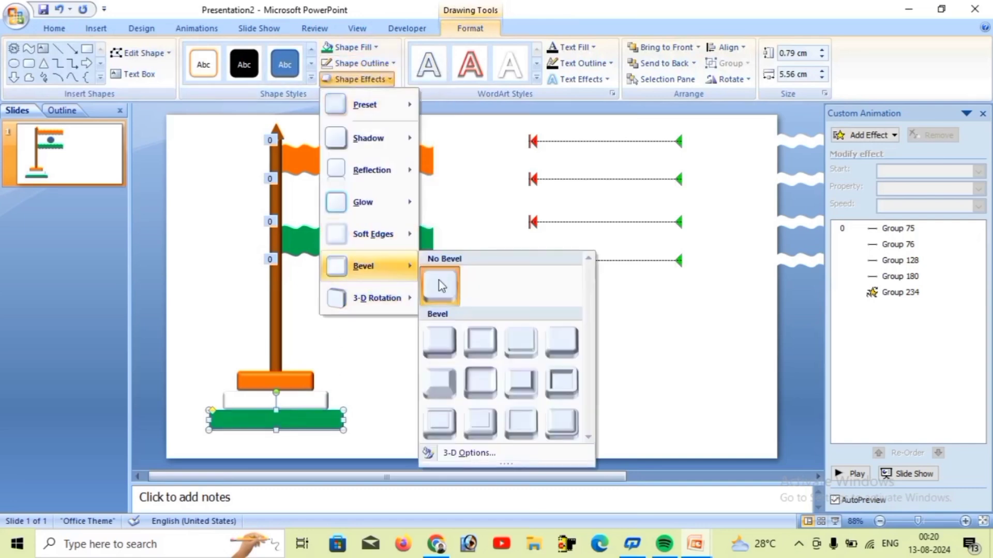
left_click(440, 346)
left_click(451, 335)
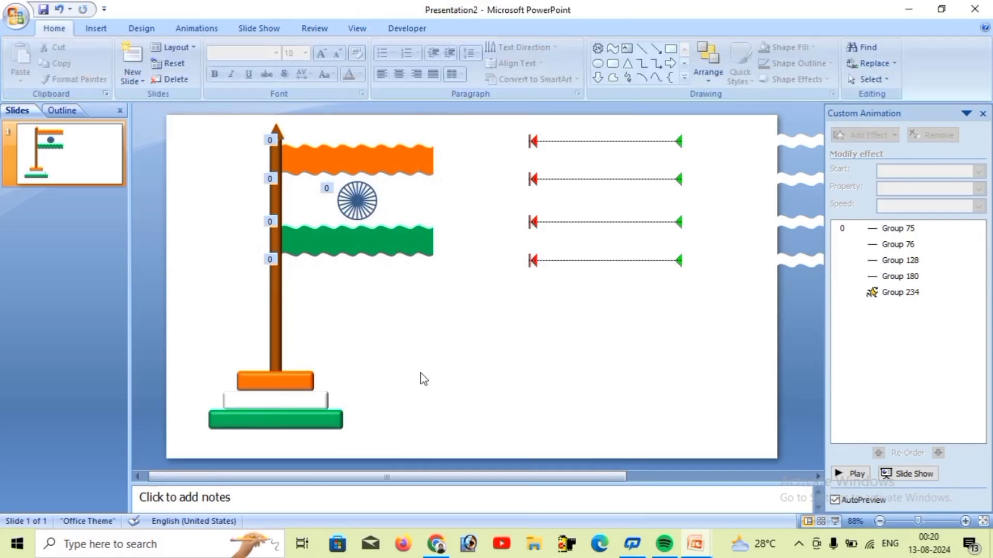
Draw a rectangle about 25.4 cm wide and 3.37 cm high across the slide's lower edge and send it behind the flagpole base.
left_click(96, 29)
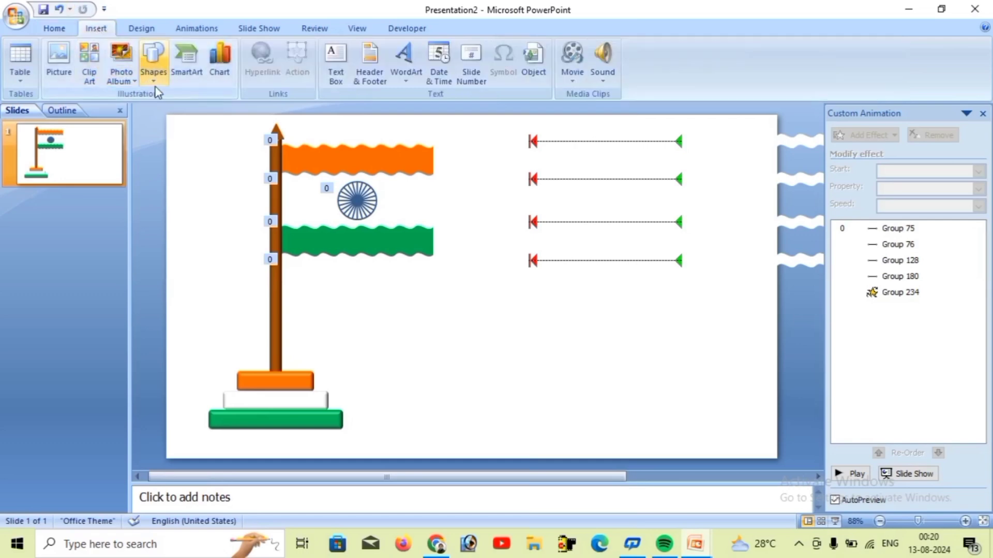
left_click(154, 73)
left_click(192, 111)
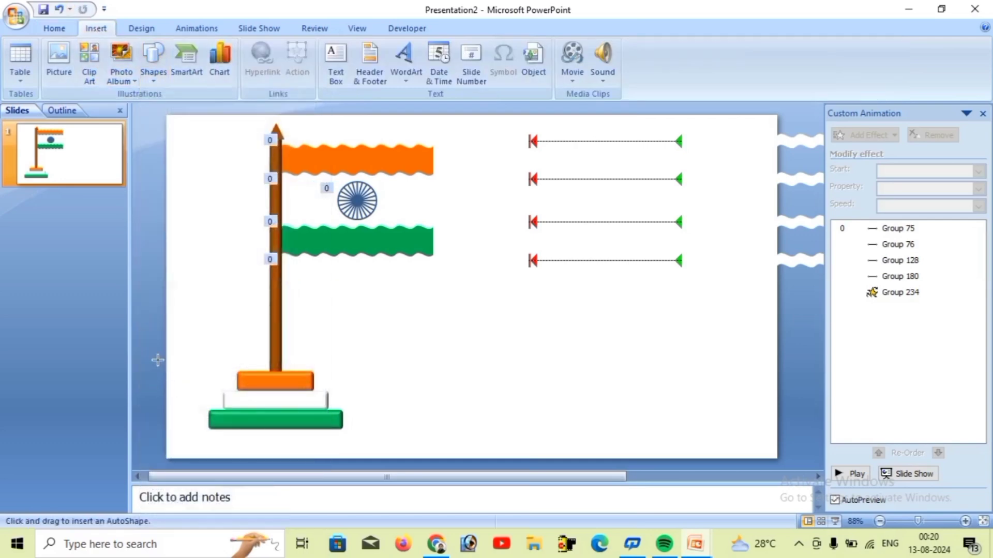
mouse_move(164, 369)
left_mouse_down()
mouse_move(408, 454)
mouse_move(760, 416)
mouse_move(778, 458)
left_mouse_up()
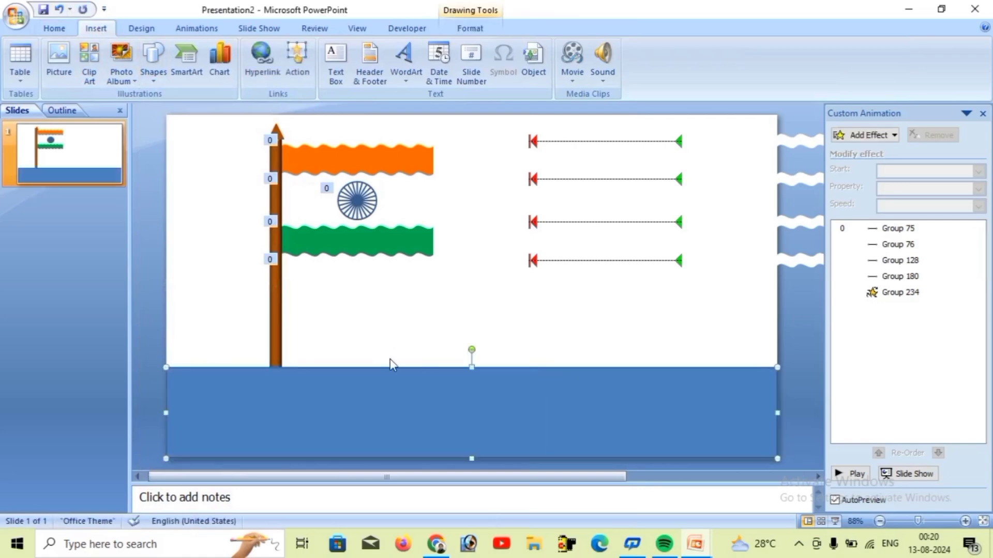
left_click_drag(472, 369, 471, 378)
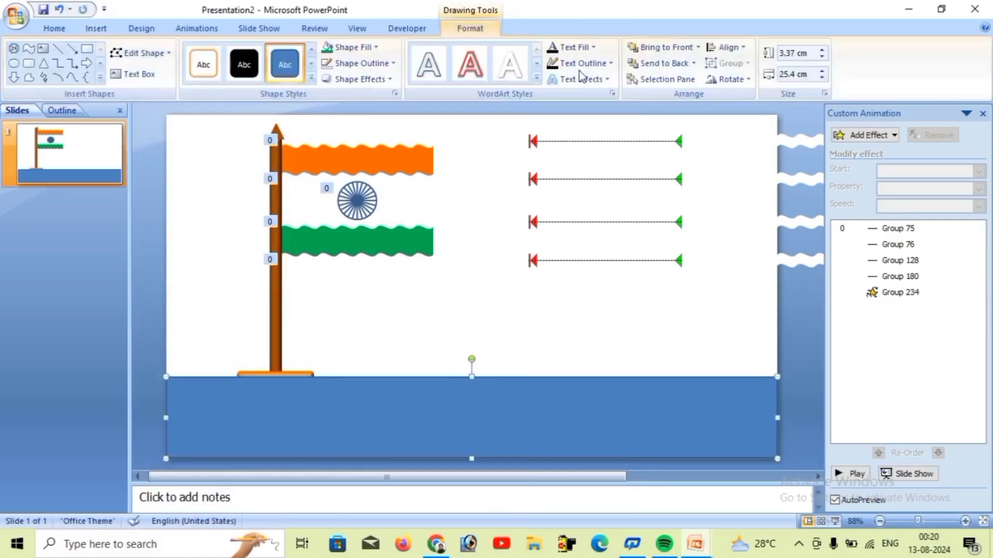
left_click(672, 63)
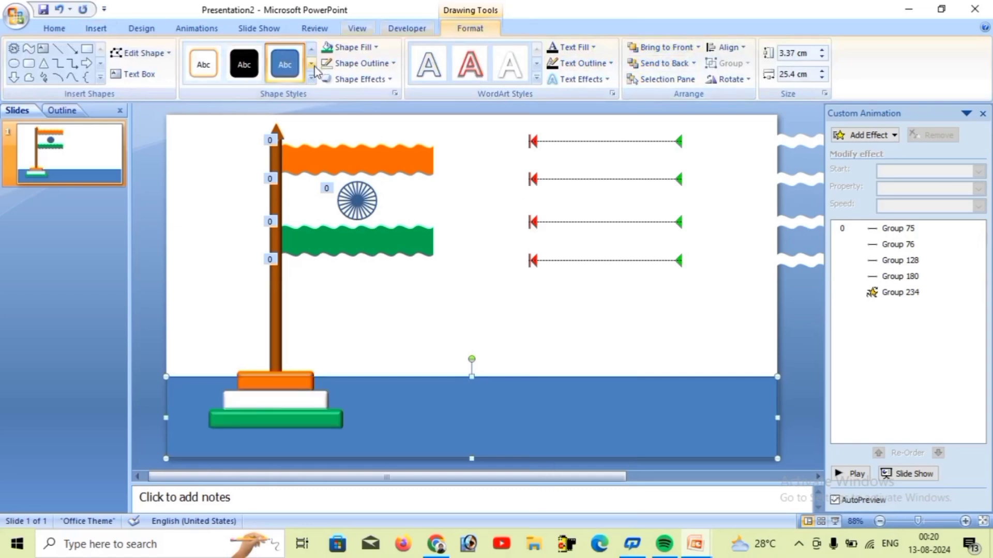
Fill the full-width ground rectangle with the grey speckled stone texture and remove its outline.
left_click(377, 50)
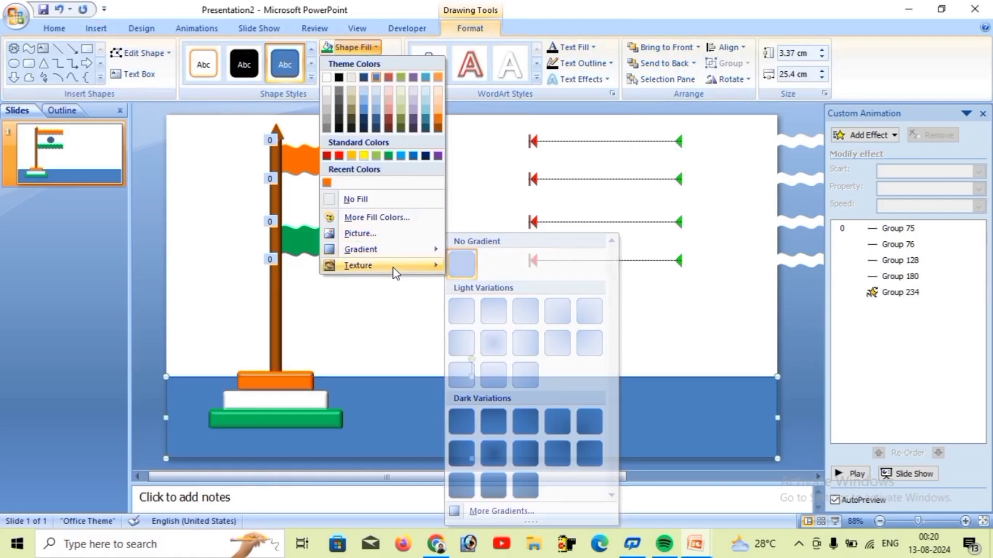
mouse_move(393, 267)
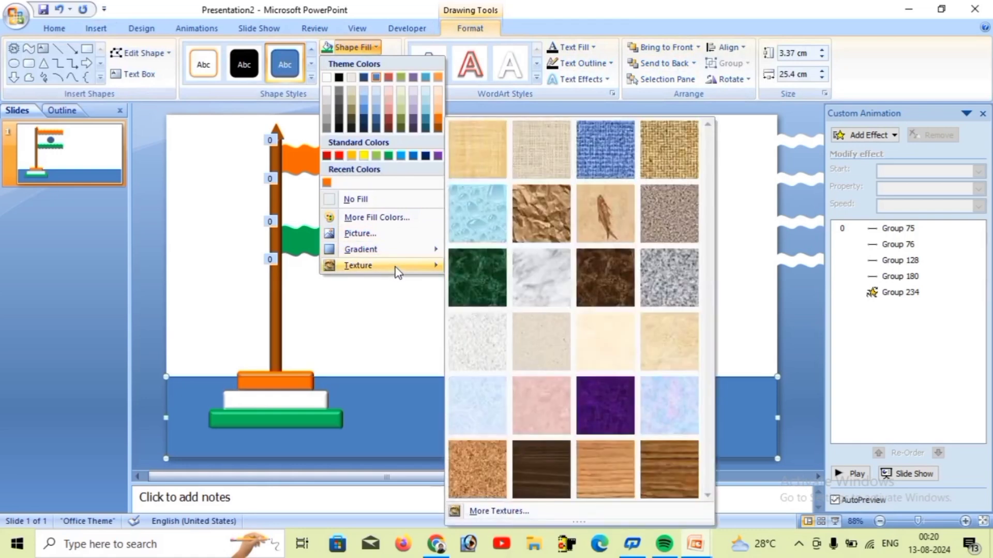
left_click(653, 284)
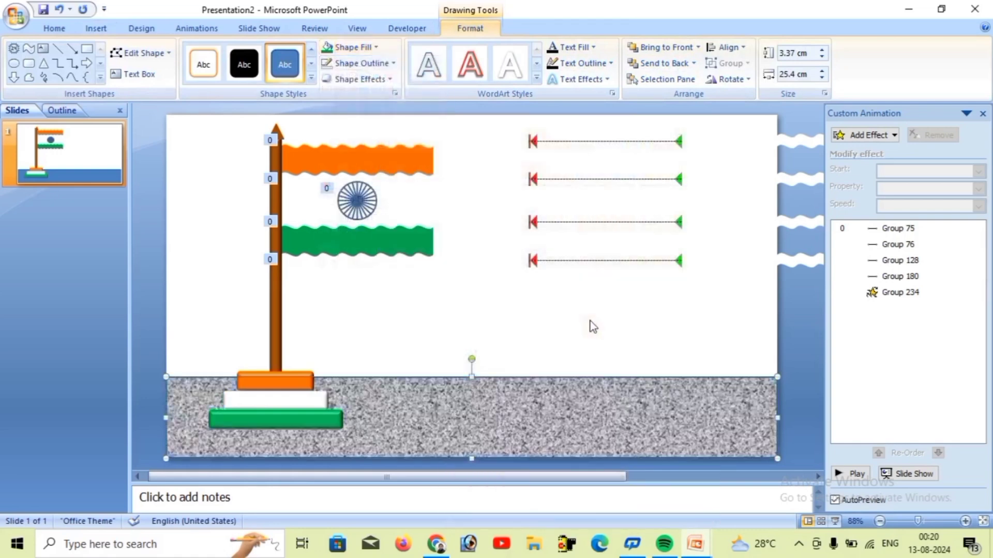
left_click(377, 66)
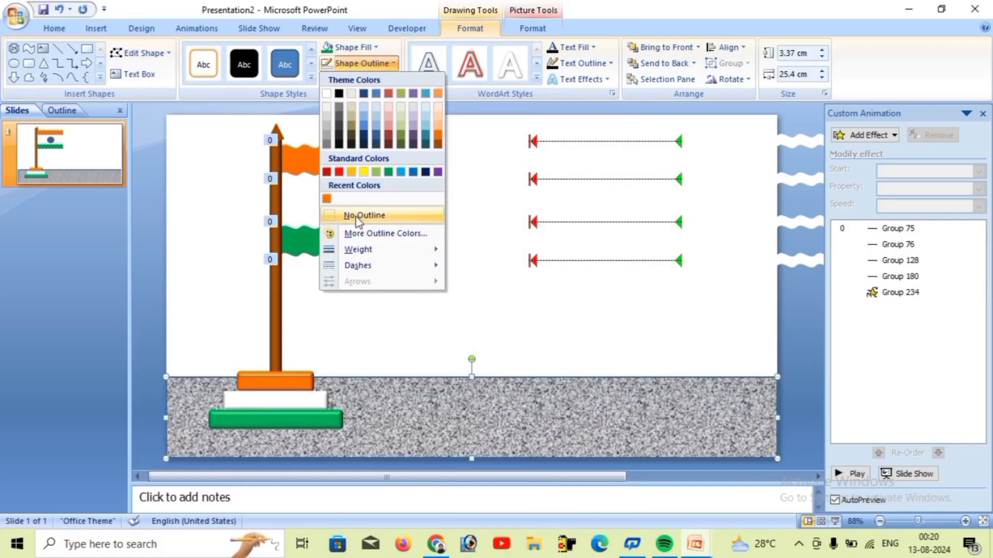
left_click(356, 216)
left_click(433, 344)
Draw a small rectangle about 1.59 cm by 0.4 cm on the road and duplicate it into a row of nine dashes across the slide.
left_click(96, 28)
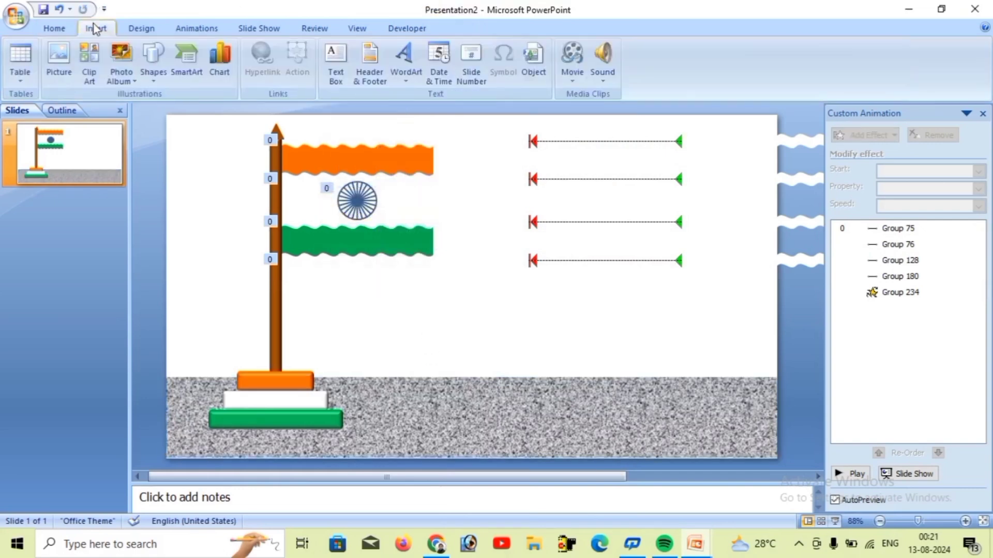
left_click(153, 61)
left_click(220, 110)
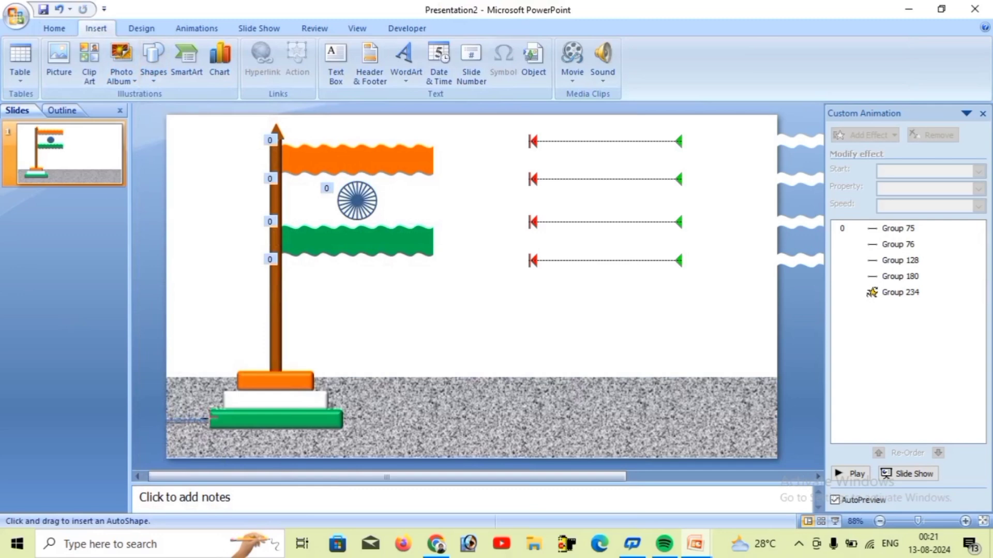
mouse_move(202, 418)
left_mouse_down()
mouse_move(193, 430)
mouse_move(567, 423)
left_mouse_up()
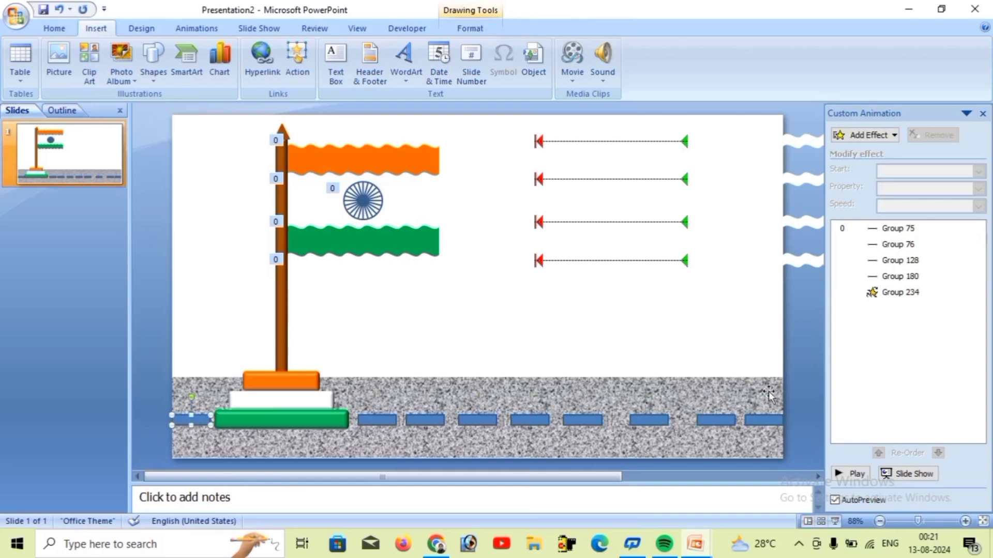
Distribute all the road dashes horizontally and group them.
left_click_drag(809, 394, 340, 436)
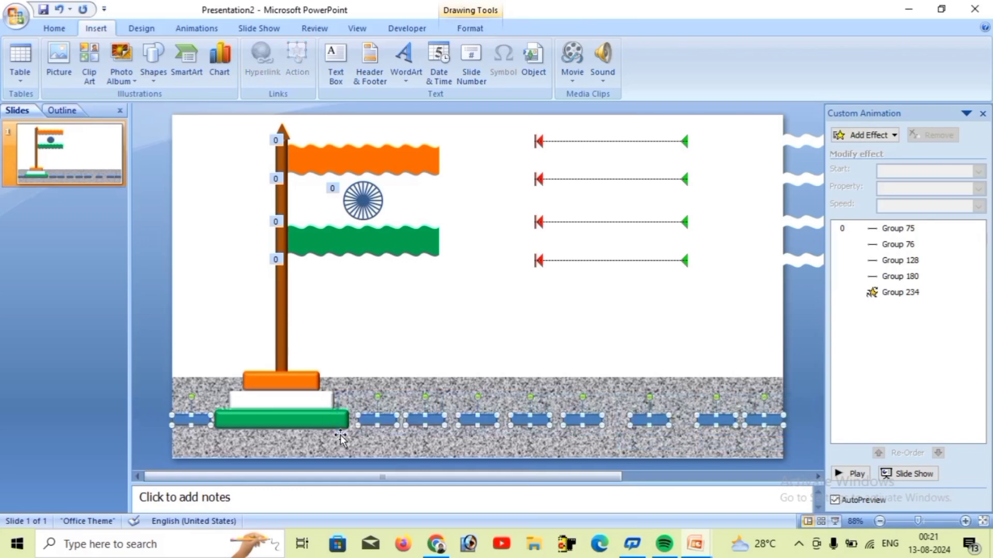
left_click(472, 30)
left_click(744, 48)
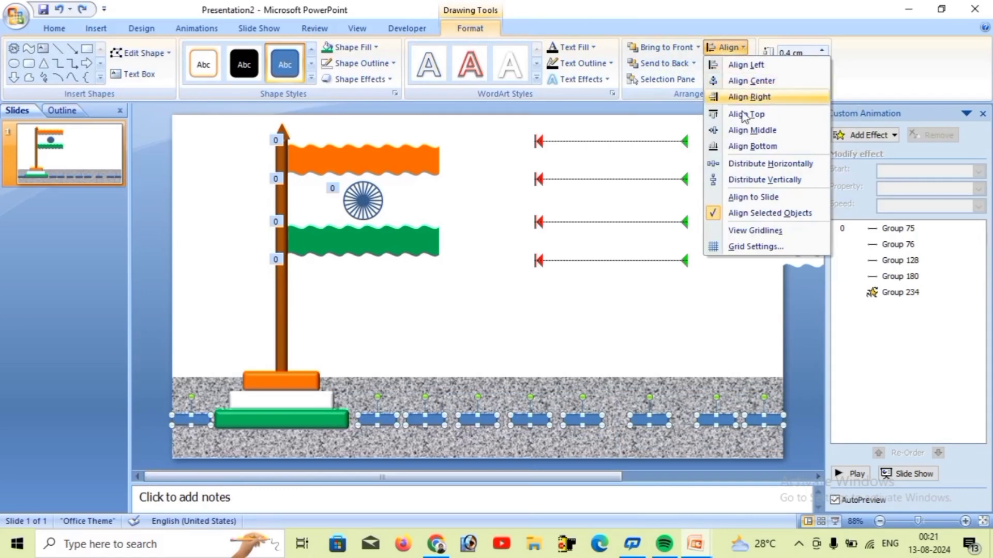
left_click(755, 164)
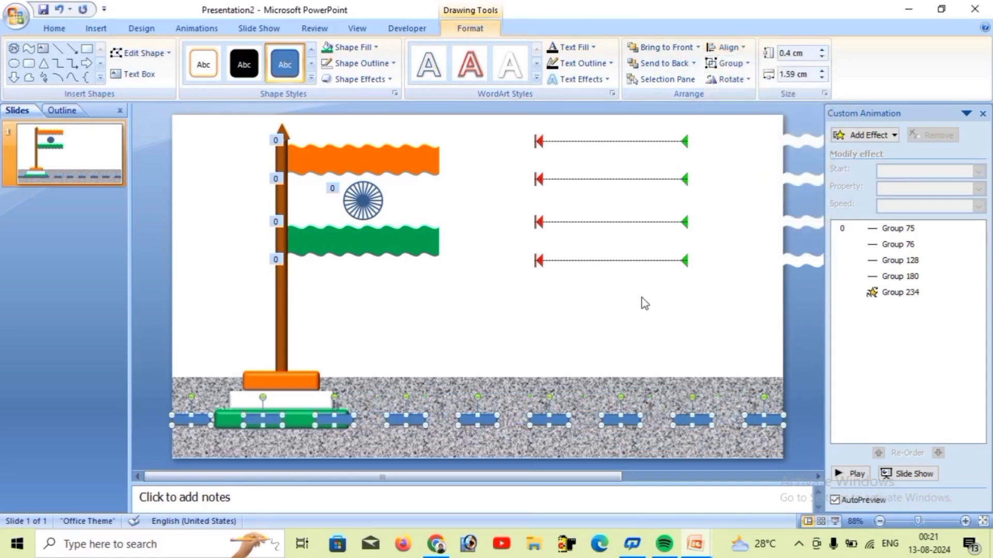
key("ctrl+g")
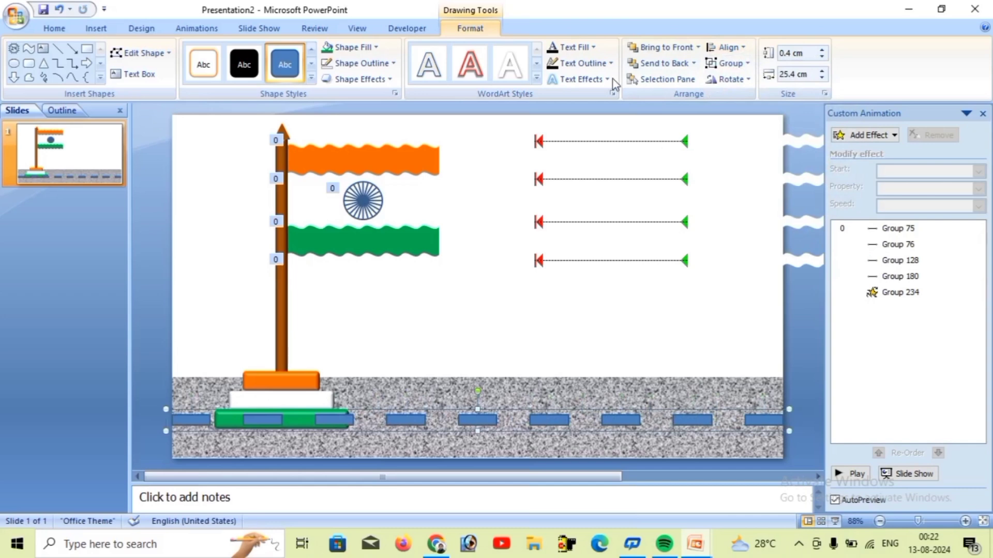
Group the three flagpole base blocks and bring the group in front of the road dashes.
left_click(136, 365)
left_click_drag(144, 336, 384, 447)
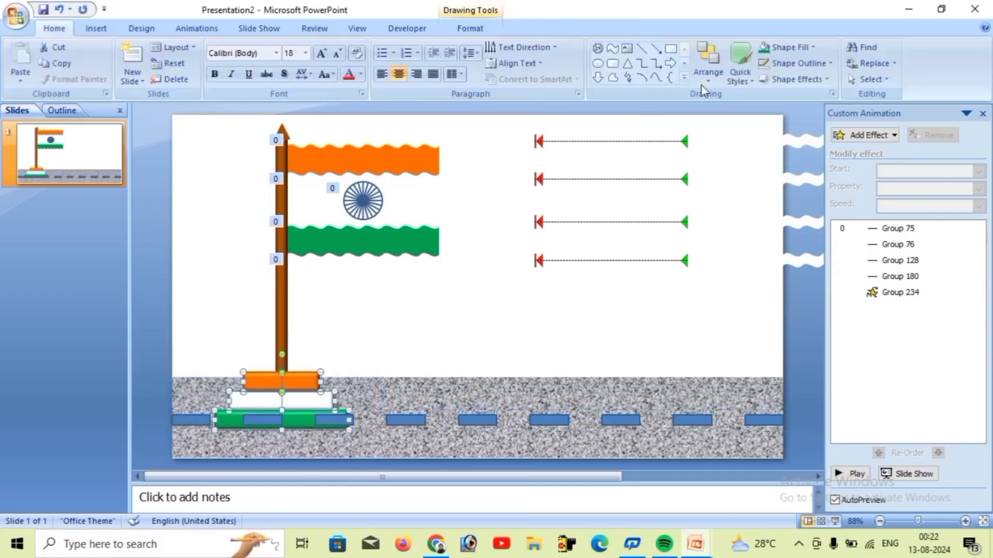
key("ctrl+g")
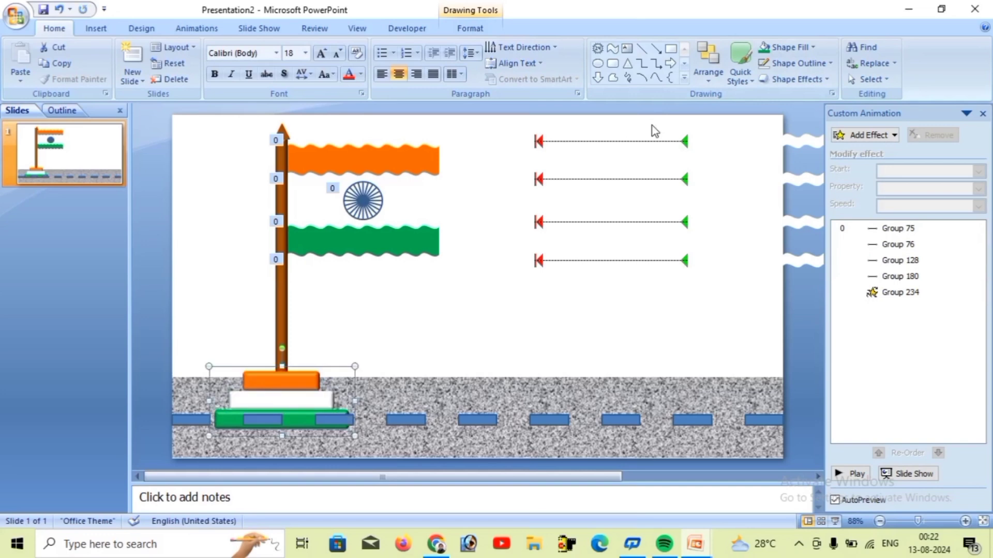
left_click(473, 32)
left_click(664, 48)
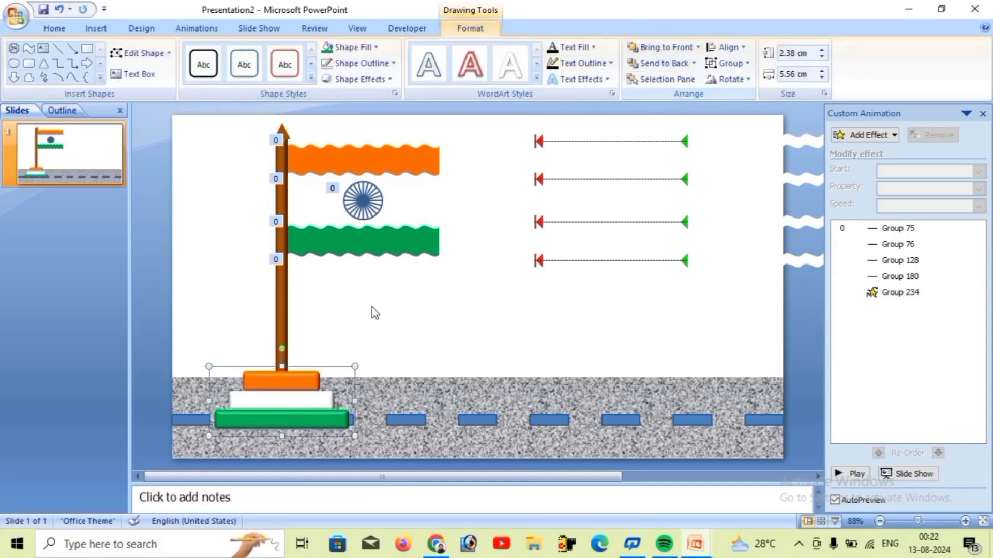
left_click(477, 338)
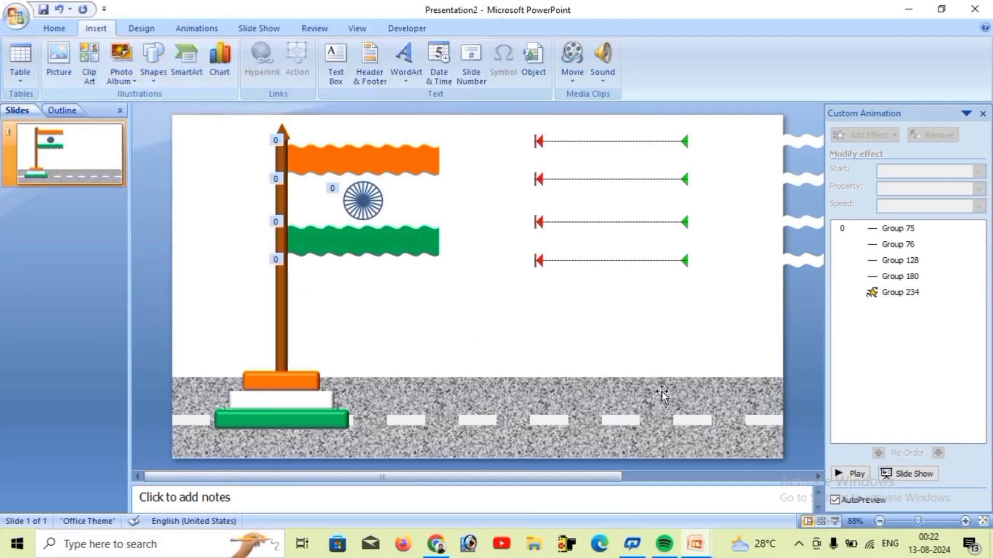
Insert the grass picture download (3) from the sadi card folder on the Desktop.
left_click(58, 58)
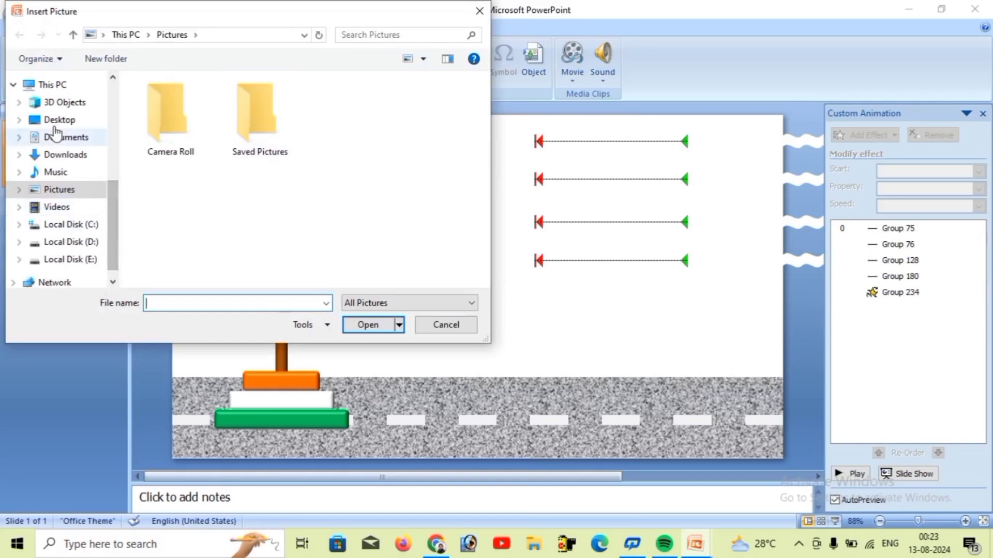
left_click(57, 120)
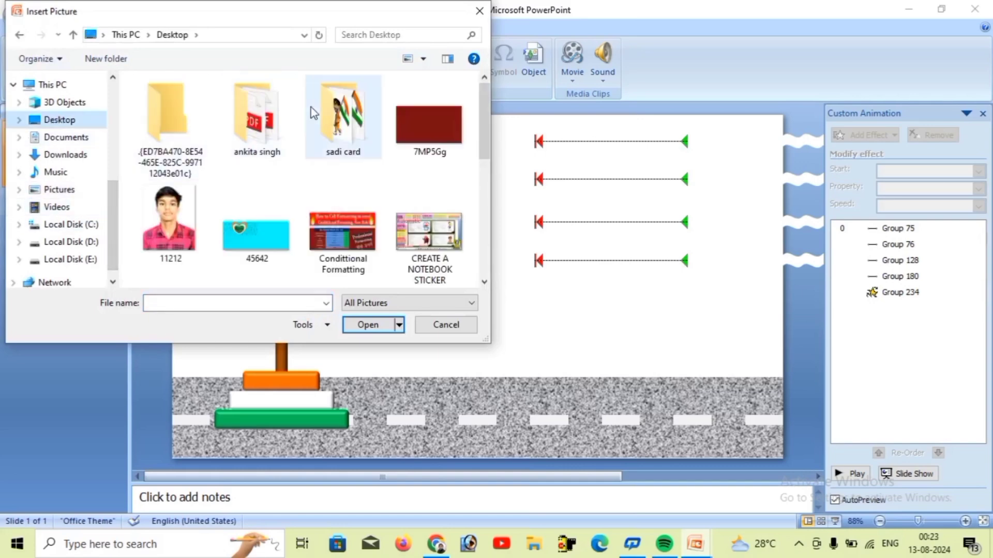
double_click(323, 112)
scroll(397, 227, "down", 2)
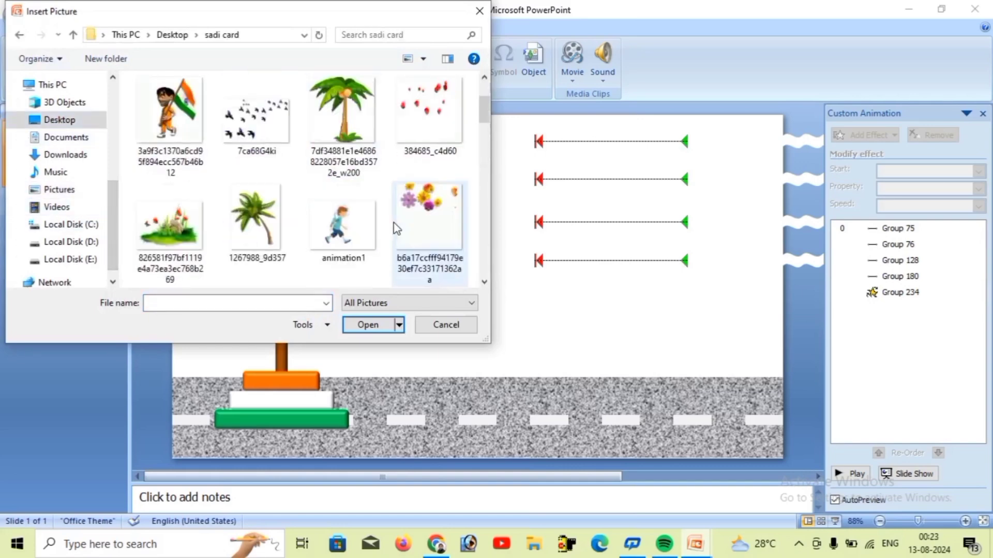
scroll(392, 225, "down", 3)
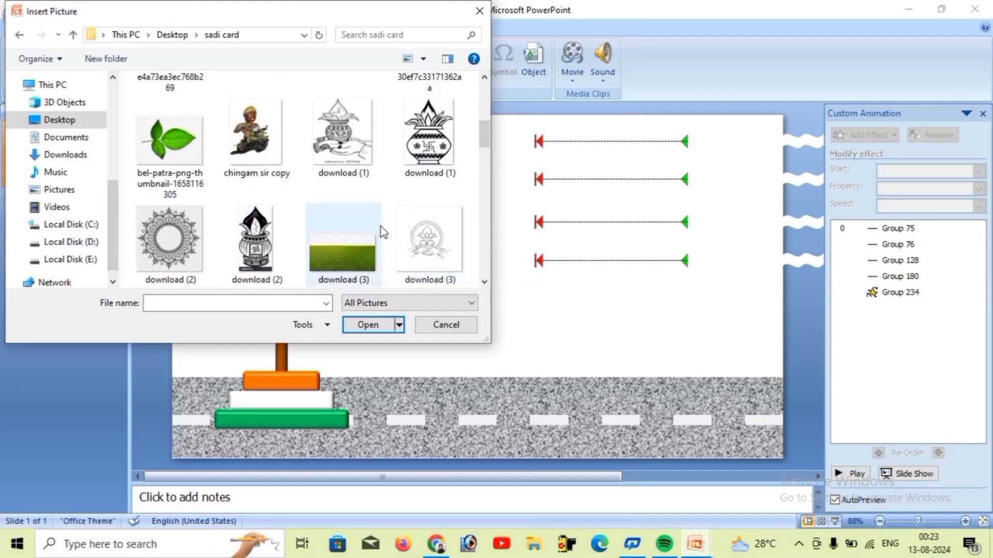
double_click(370, 254)
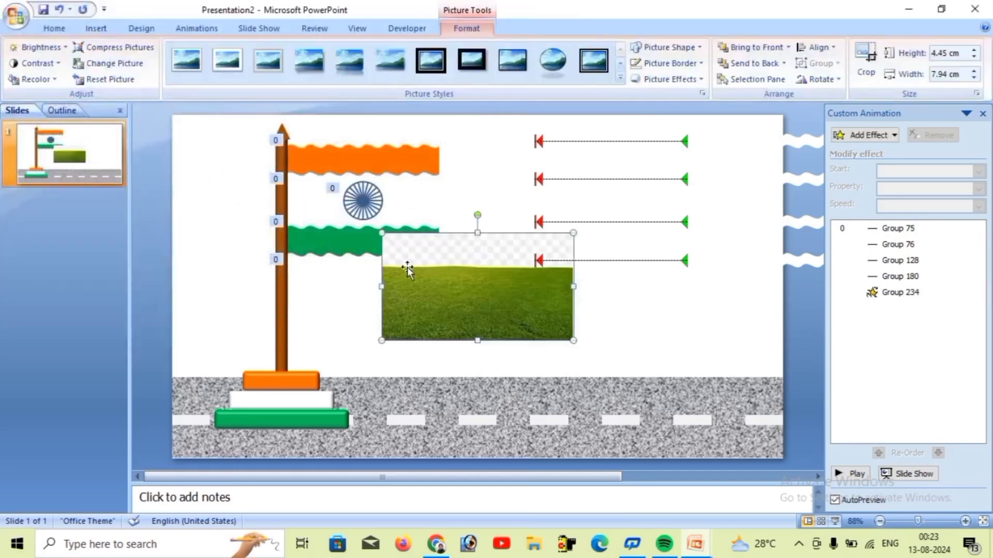
Crop the checkered strip off the upper part of the grass picture, leaving it about 2.82 cm high.
left_click(864, 65)
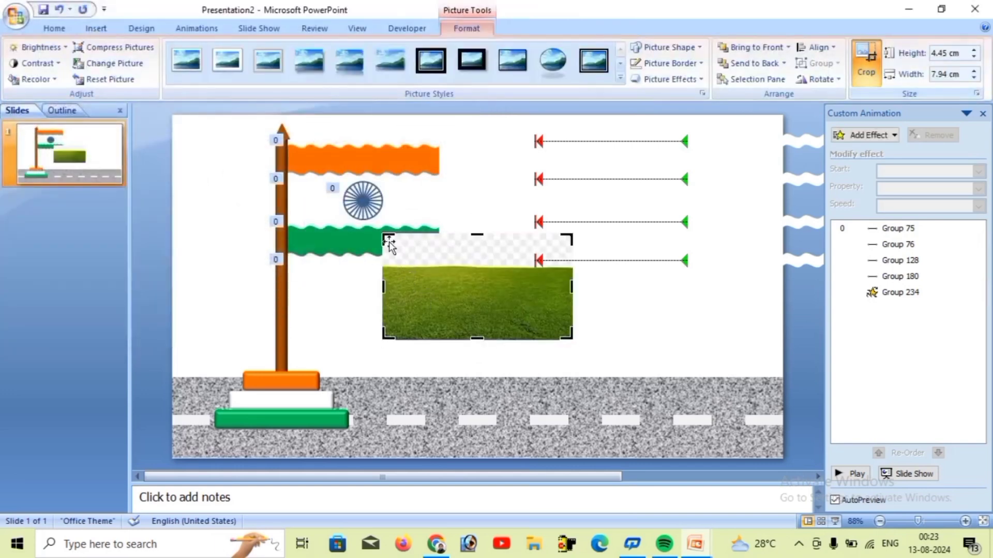
left_click_drag(389, 243, 384, 273)
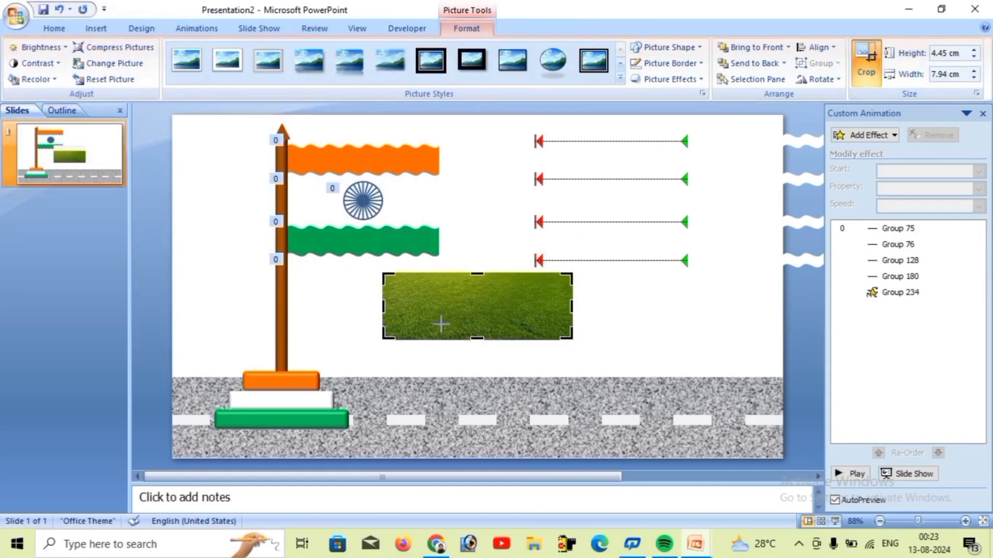
left_click(865, 66)
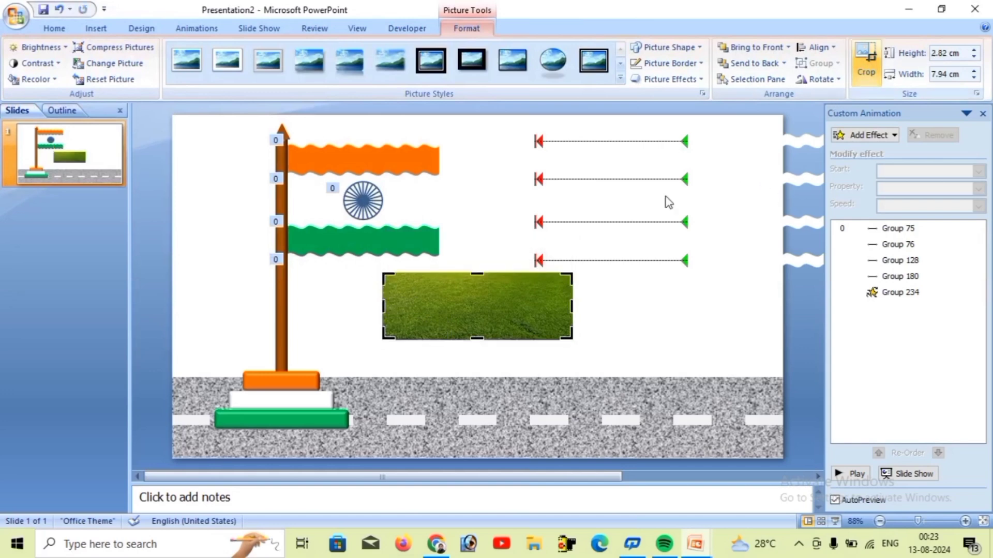
Place the grass directly above the road, stretch it to the full 25.4 cm slide width and send it behind the flagpole.
left_click_drag(406, 309, 196, 347)
left_click_drag(366, 344, 783, 357)
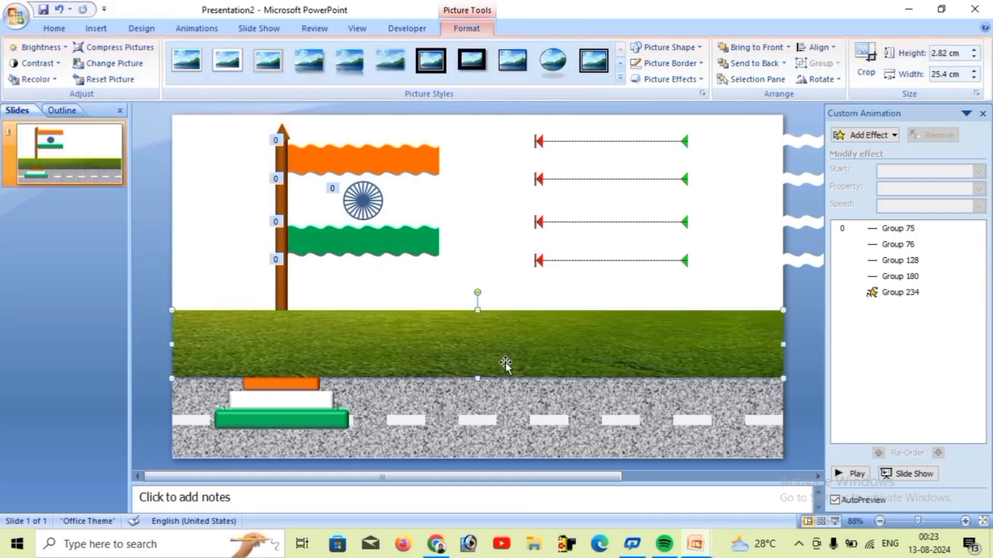
left_click(749, 63)
left_click(141, 240)
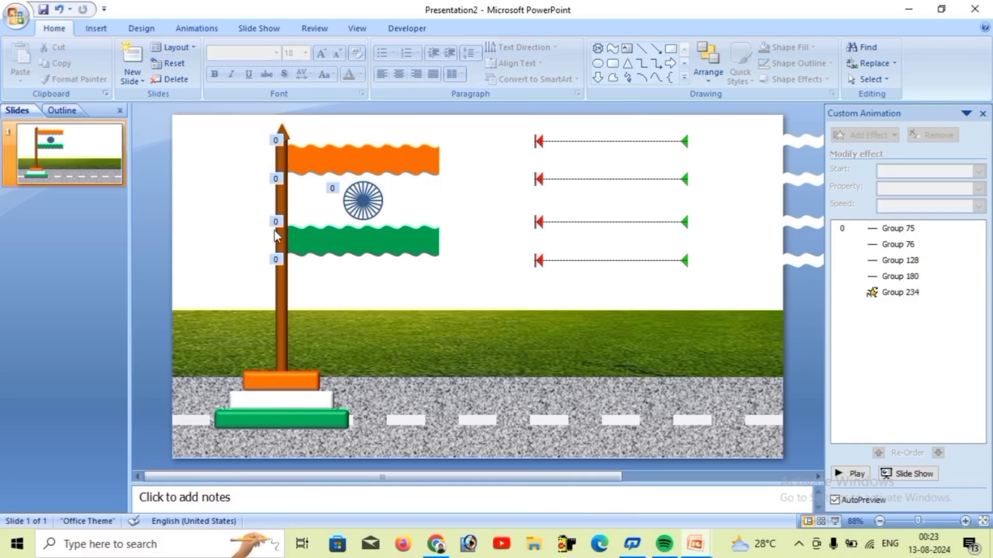
Insert the independence-day-india-gifs picture from the sadi card folder and place it at the right end of the road.
left_click(99, 32)
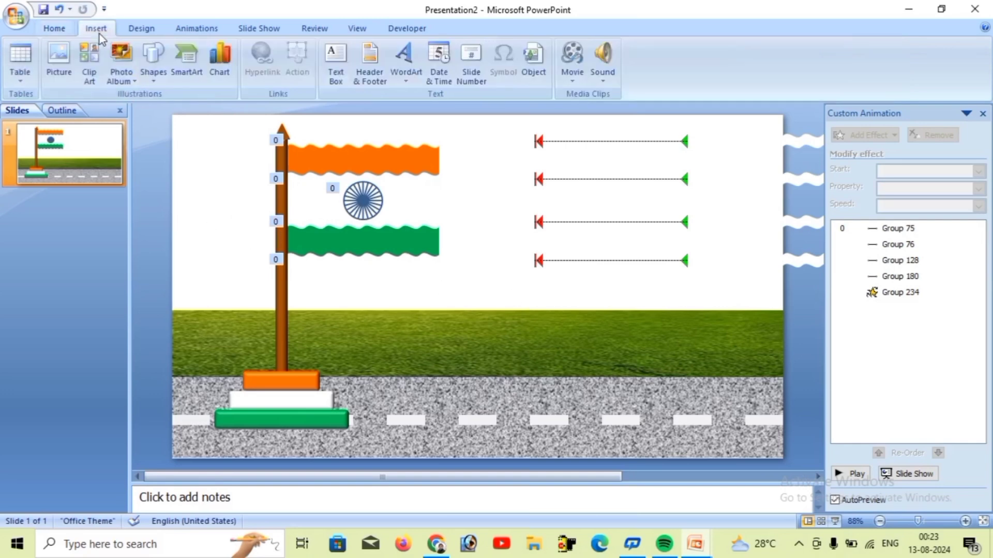
left_click(55, 73)
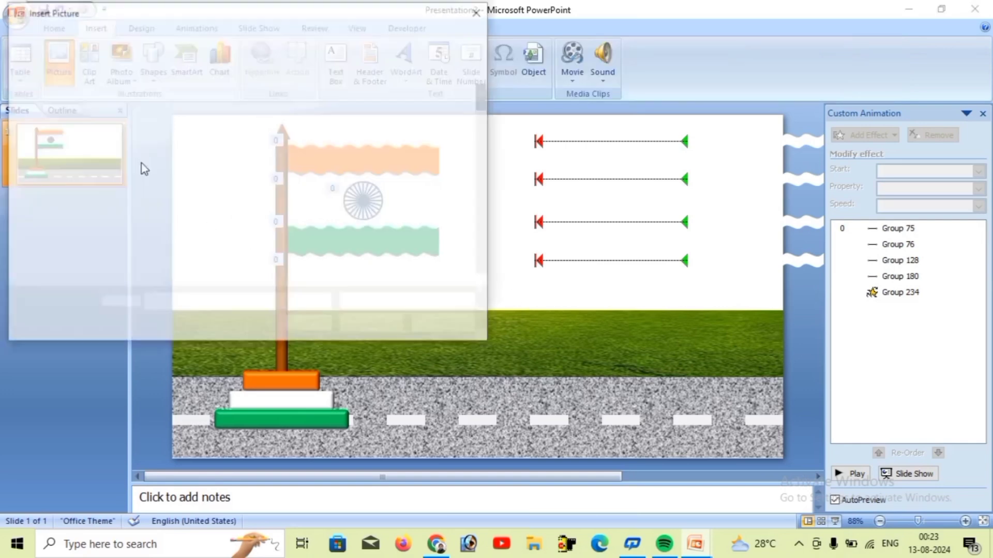
left_click_drag(481, 97, 477, 234)
left_click(362, 191)
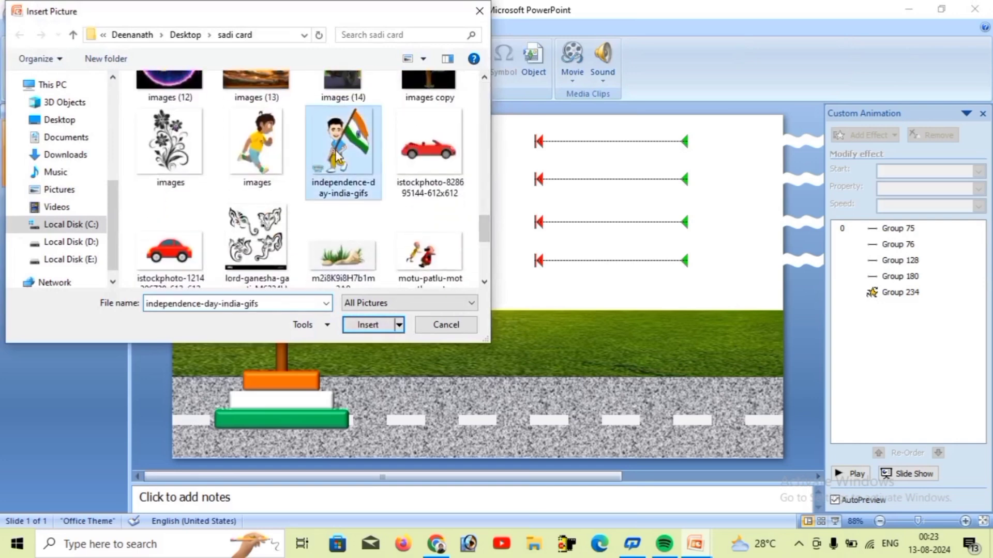
left_click(366, 324)
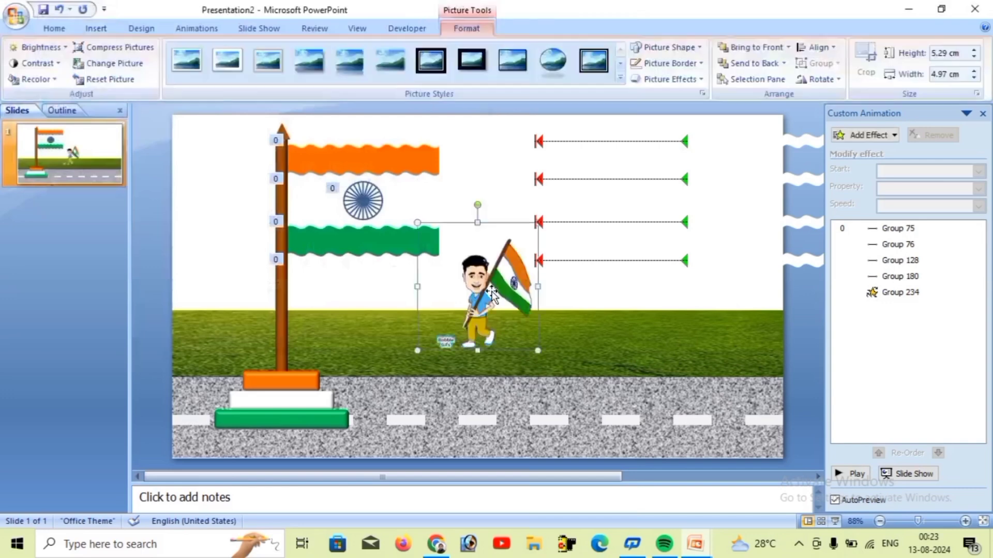
left_click_drag(492, 294, 774, 362)
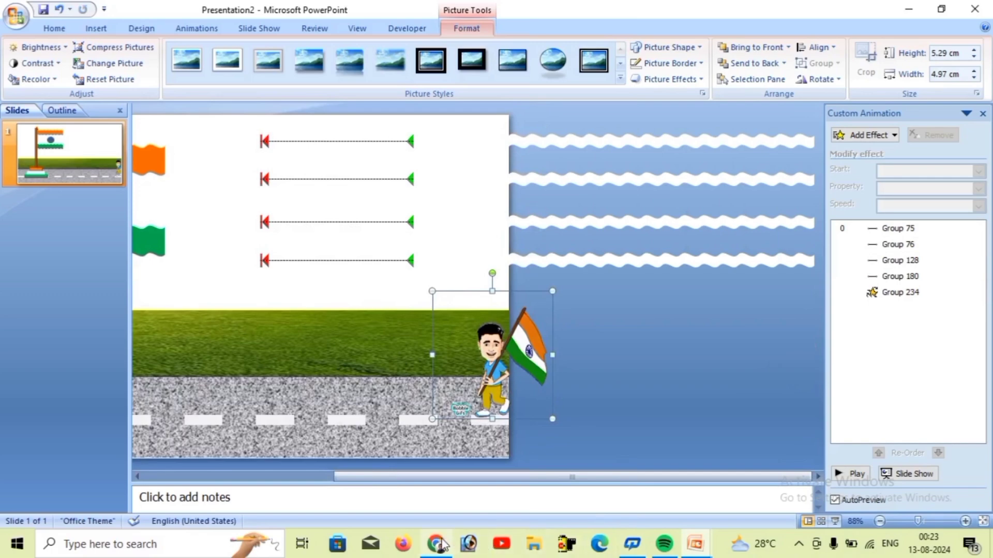
Switch to the browser, look over the Indian flag GIFs on Tenor, and return to the presentation.
key("alt+Tab")
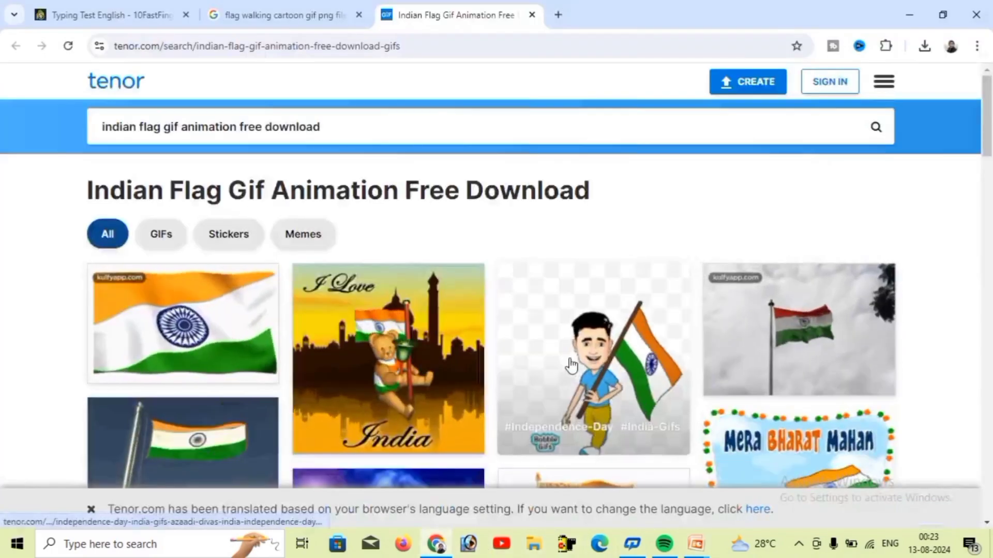
scroll(570, 364, "down", 1)
scroll(569, 393, "down", 1)
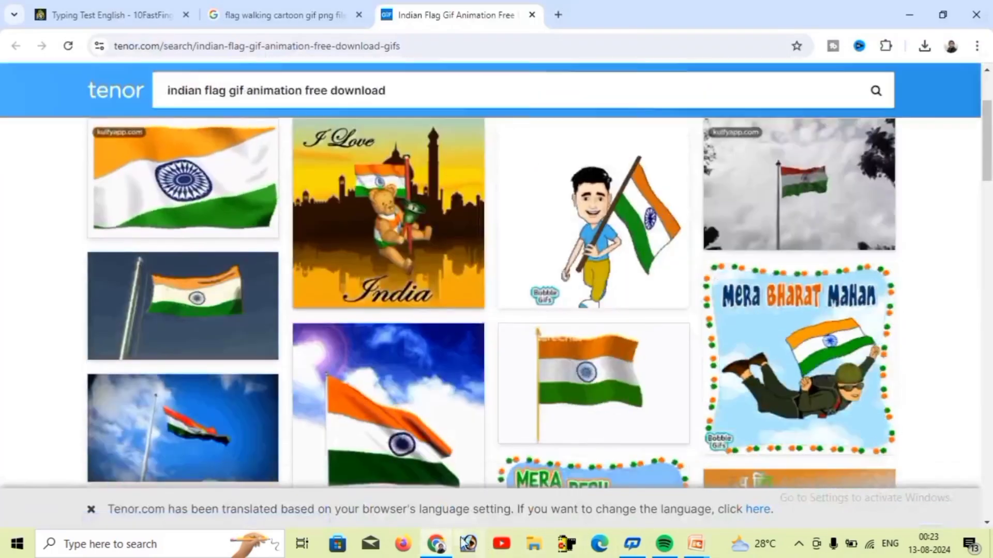
left_click(436, 544)
Move the flag-carrying boy picture just off the slide's right edge and apply a Left motion path to it.
left_click_drag(541, 383, 567, 382)
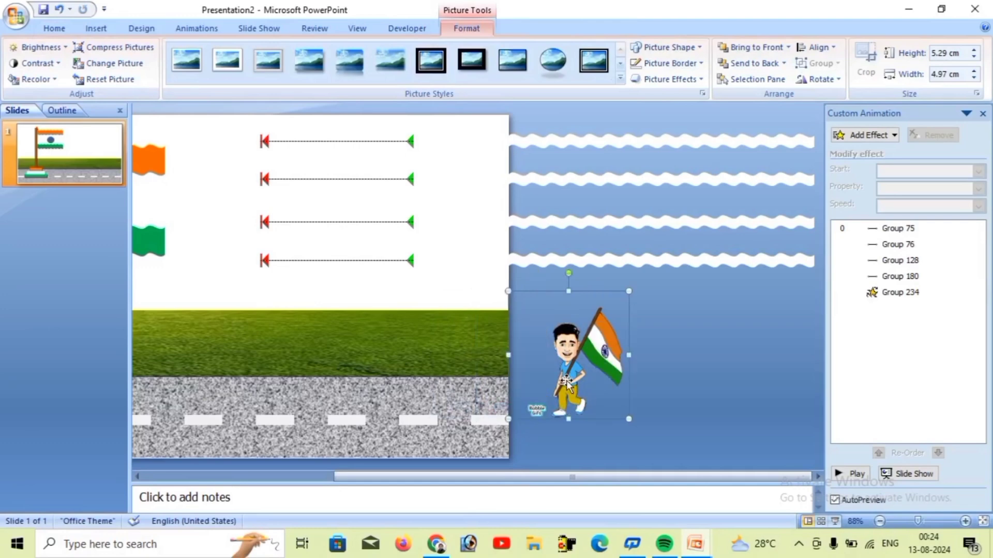
left_click(664, 412)
left_click(627, 376)
left_click(196, 29)
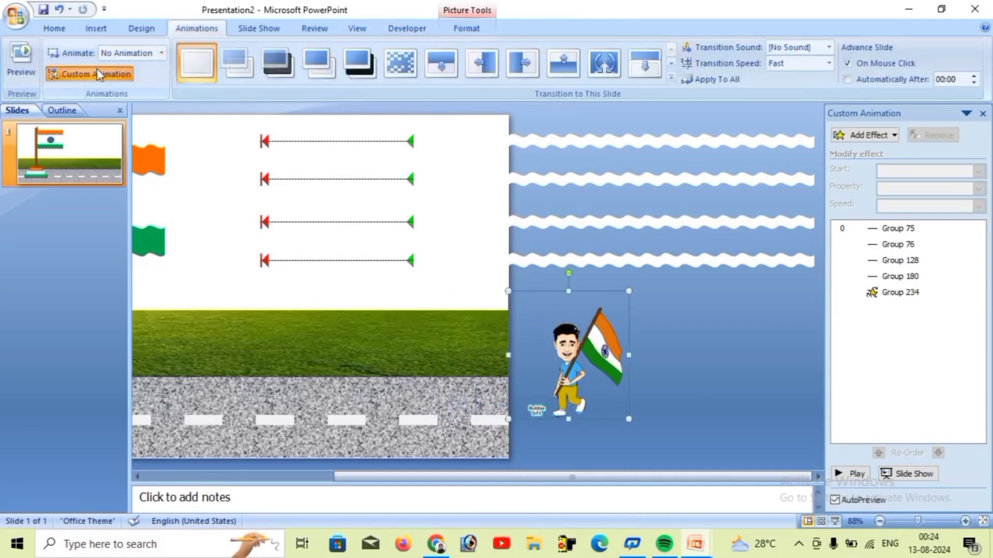
left_click(873, 135)
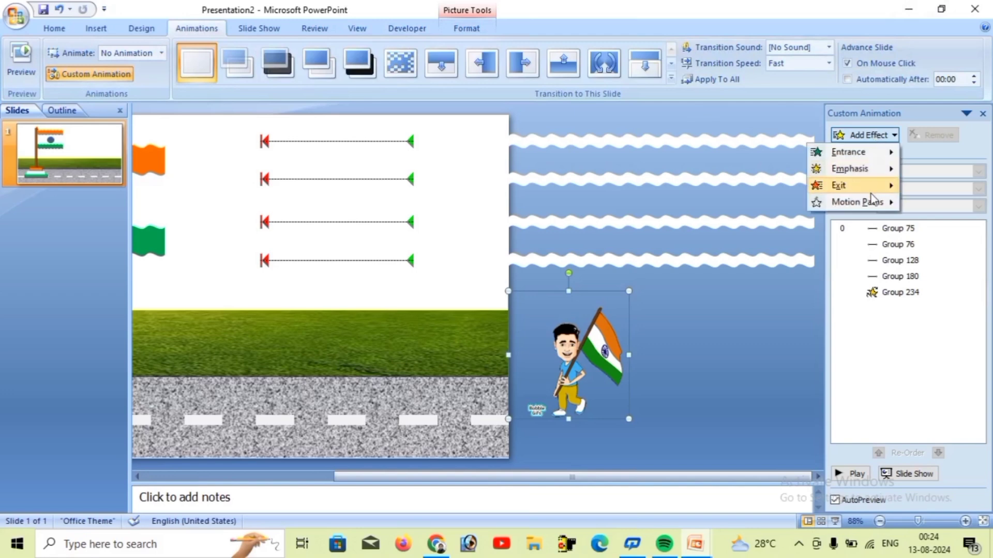
mouse_move(867, 201)
left_click(732, 269)
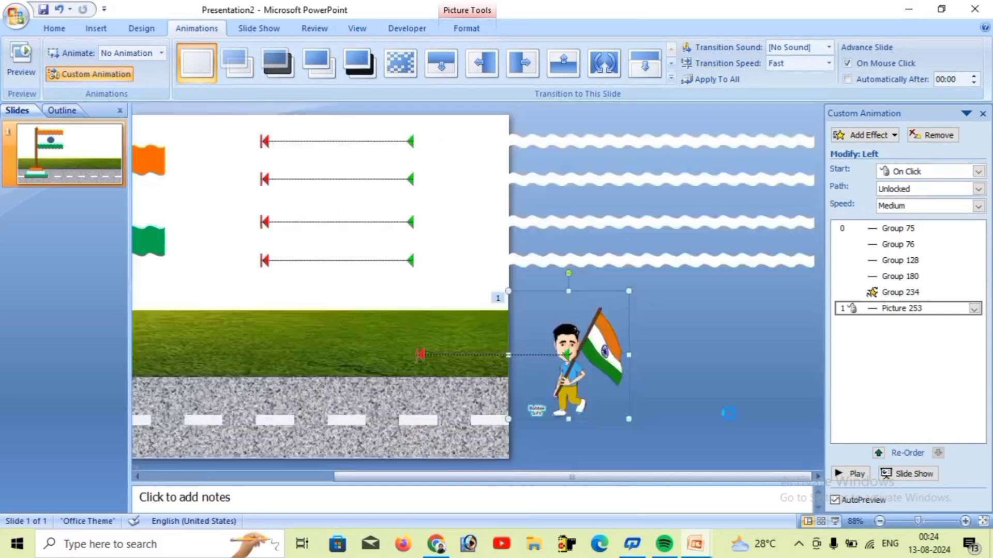
Extend the end point of the boy's motion path across the whole slide to just past its left edge.
left_click(419, 355)
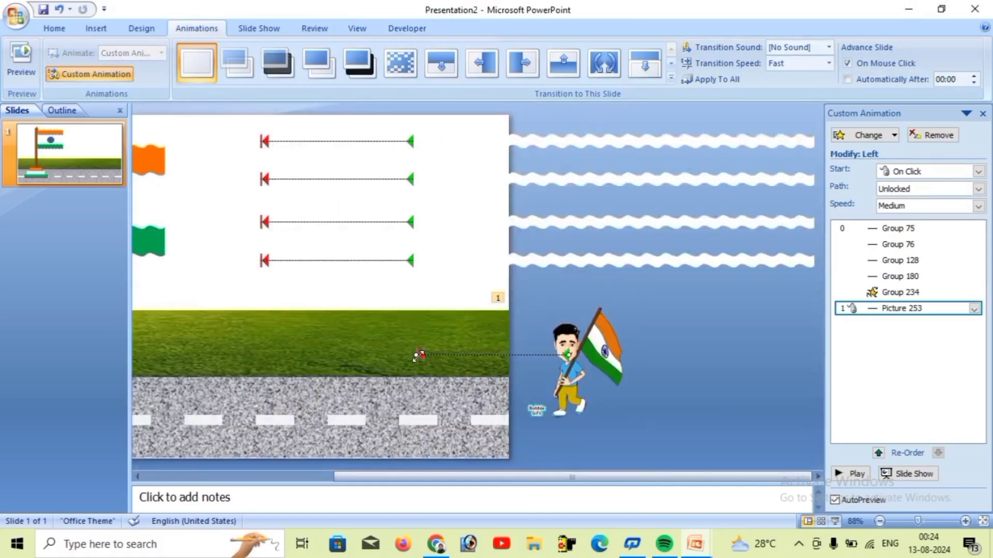
scroll(194, 356, "left", 5)
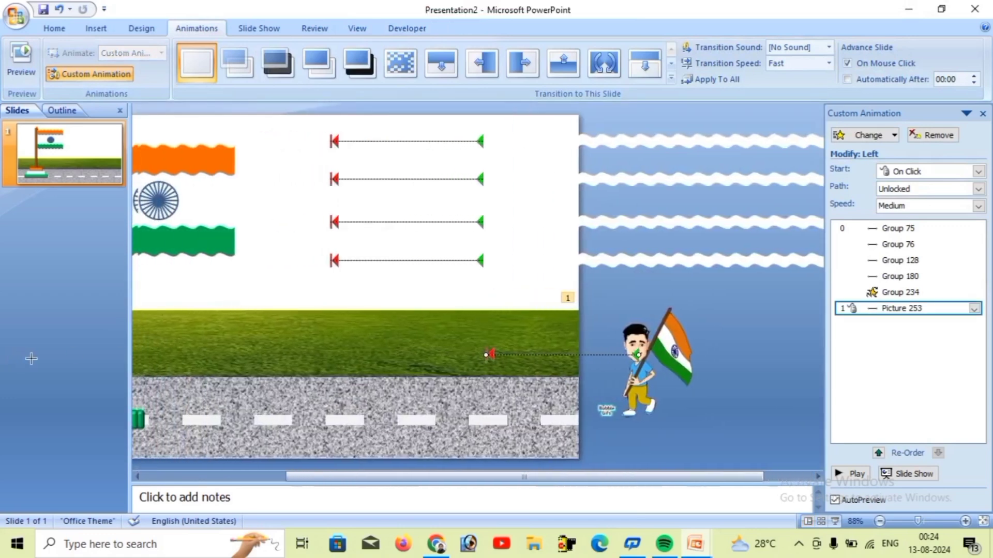
scroll(138, 350, "left", 5)
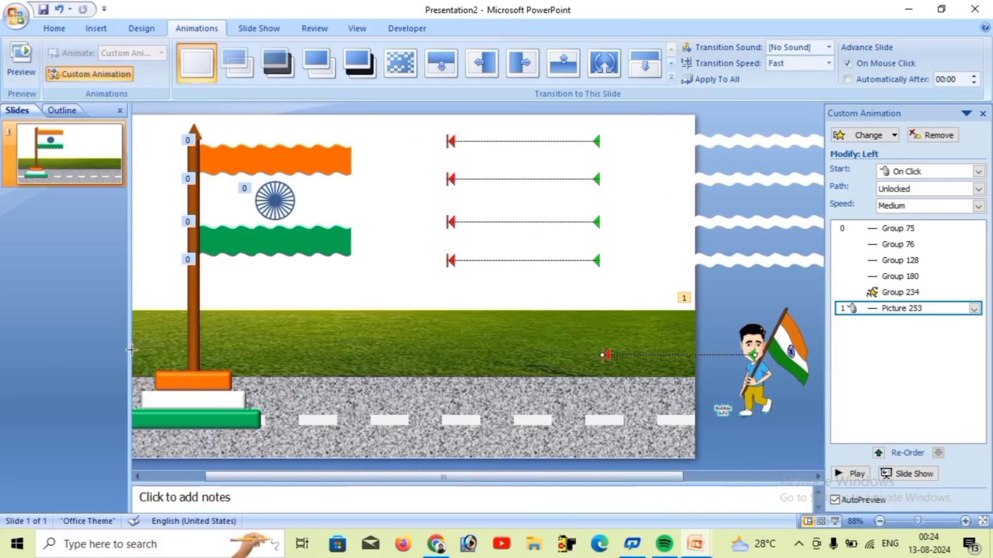
left_click_drag(138, 350, 167, 356)
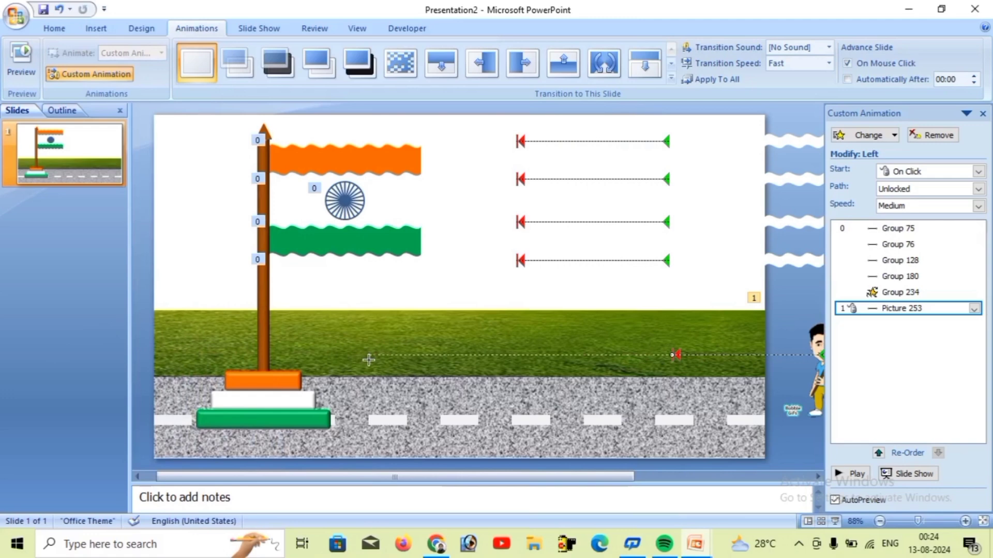
mouse_move(163, 342)
left_mouse_down()
mouse_move(119, 342)
mouse_move(162, 347)
left_mouse_up()
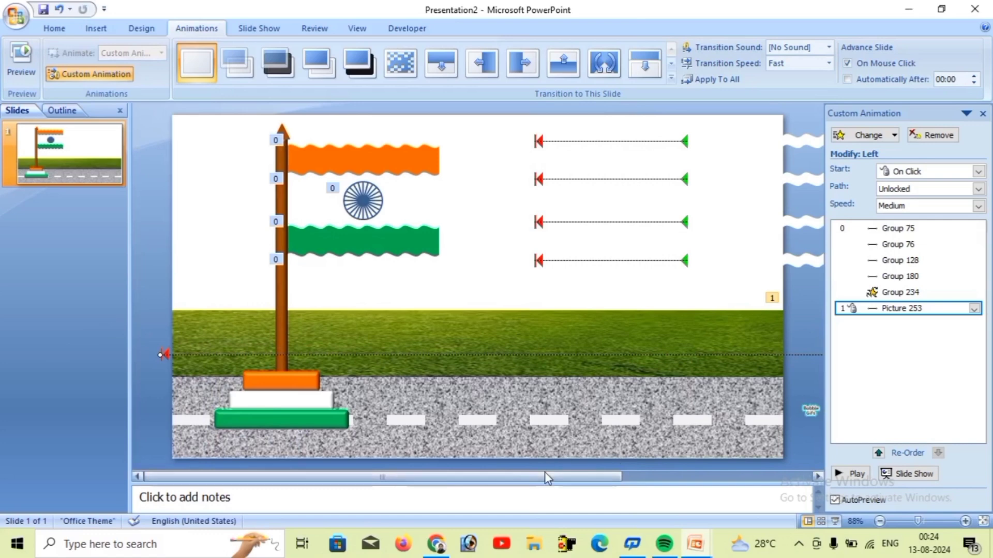
Set the boy's motion path to start With Previous at Very Slow speed.
left_click_drag(548, 476, 770, 455)
left_click(978, 174)
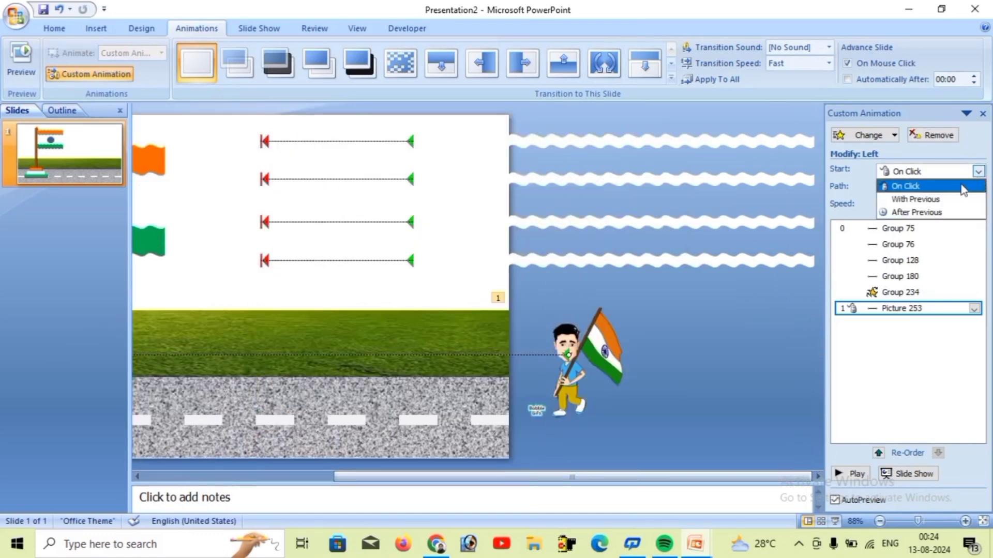
left_click(952, 198)
left_click(977, 207)
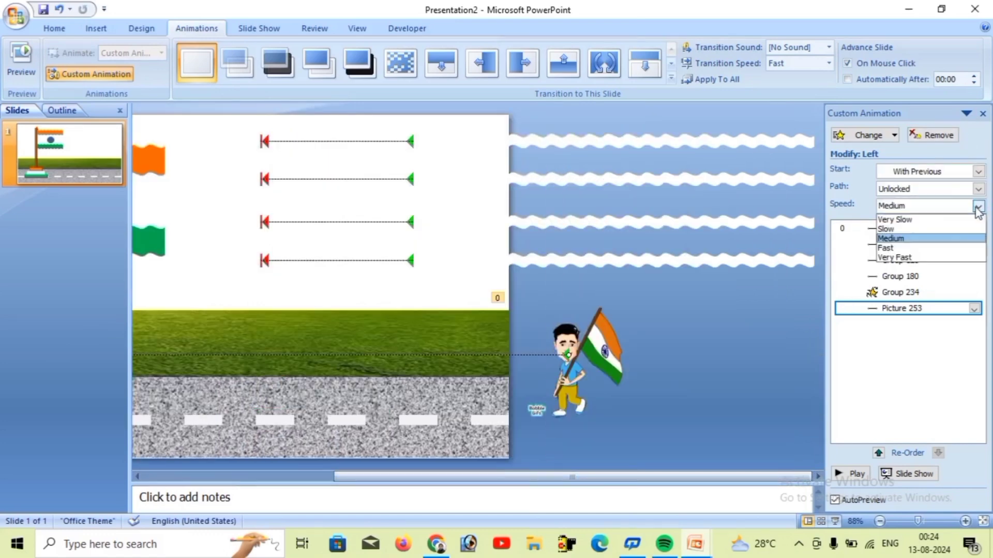
left_click(947, 218)
Set the boy's motion path to repeat Until End of Slide.
left_click(975, 309)
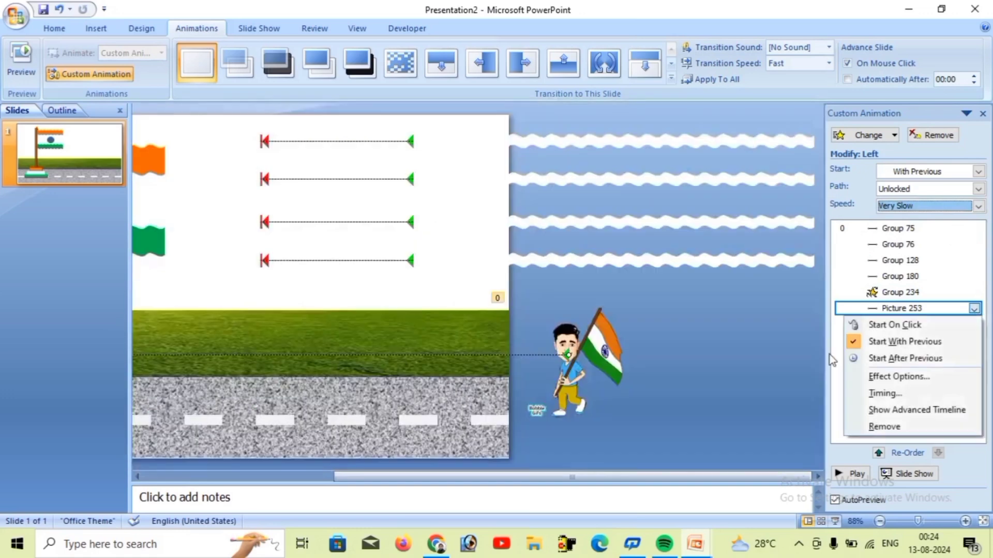
left_click(879, 395)
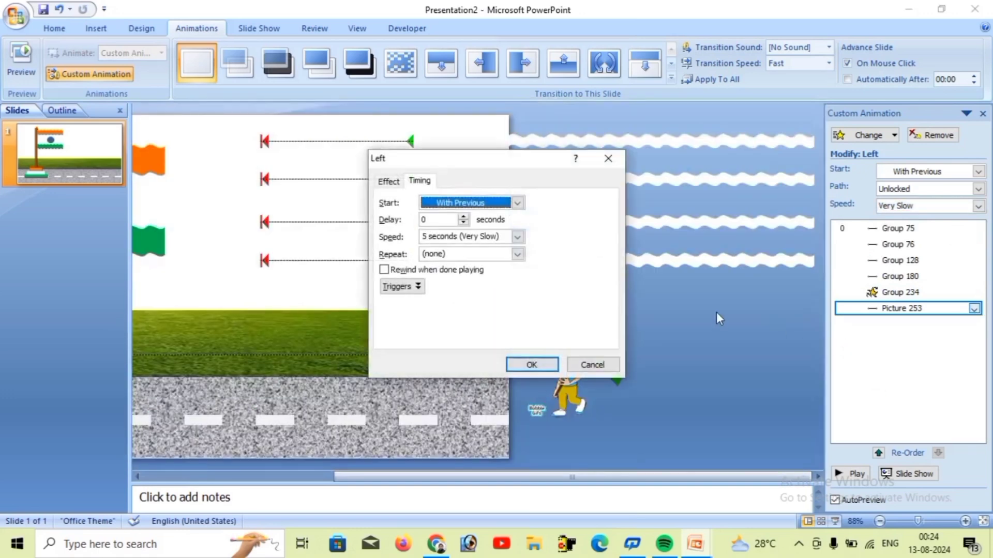
left_click(523, 255)
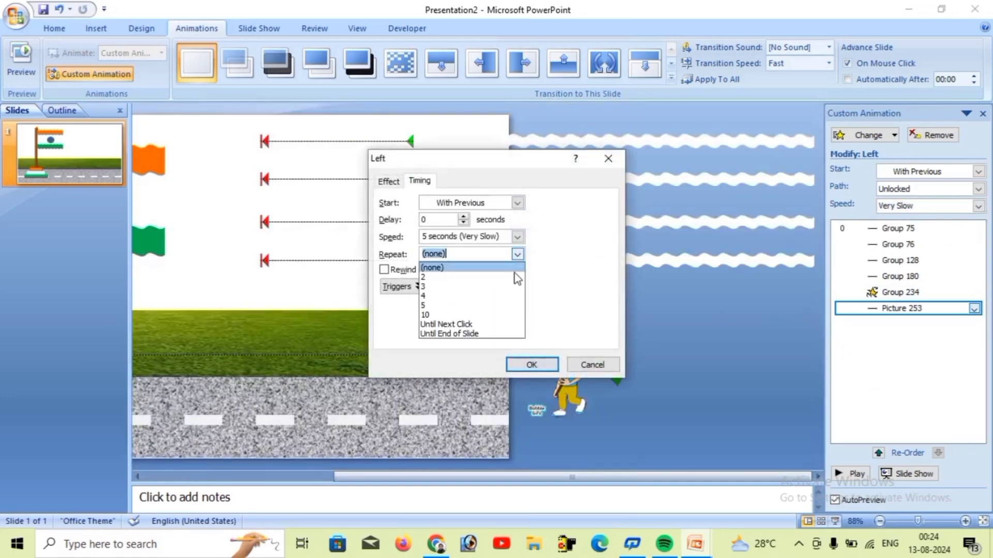
left_click(485, 334)
left_click(522, 365)
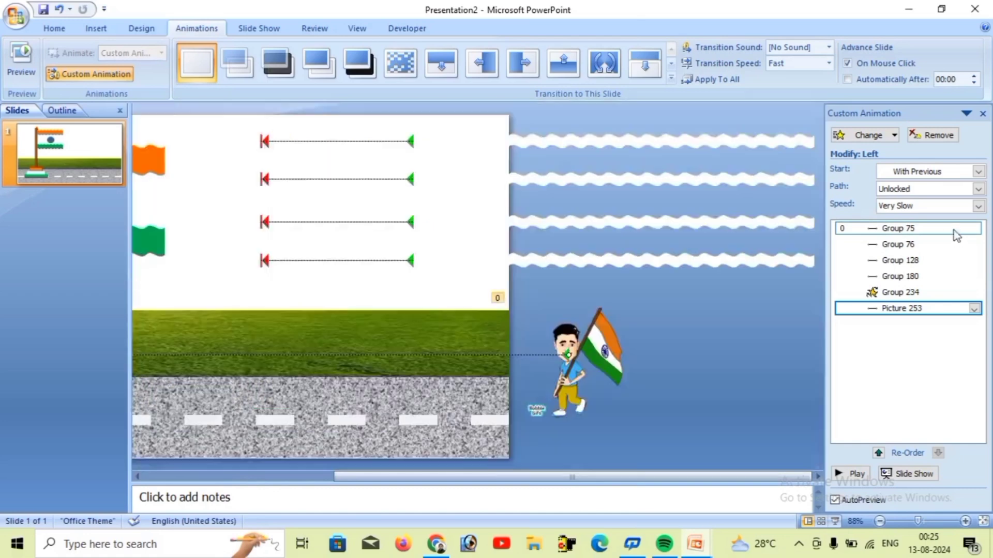
Set the duration of the boy's motion path to 10 seconds.
left_click(973, 311)
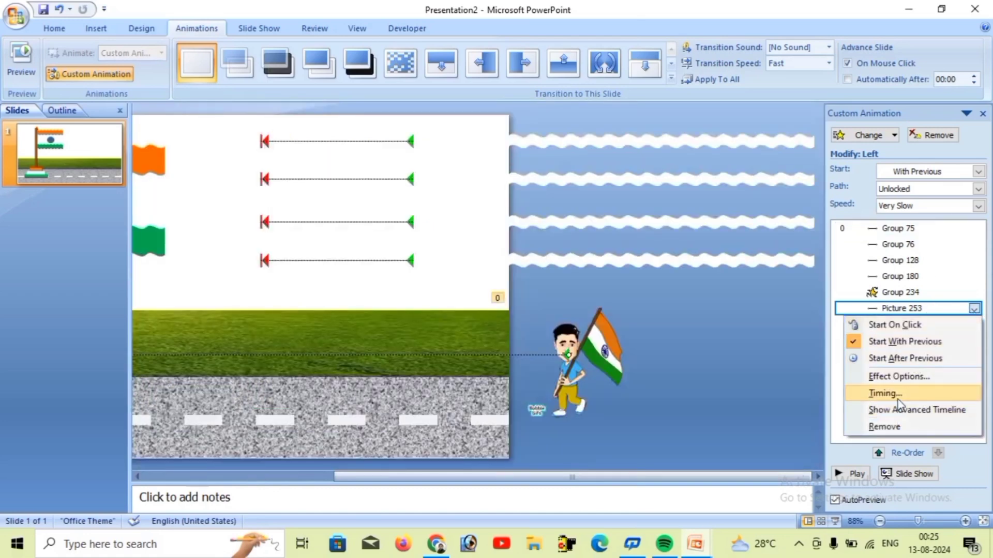
left_click(874, 392)
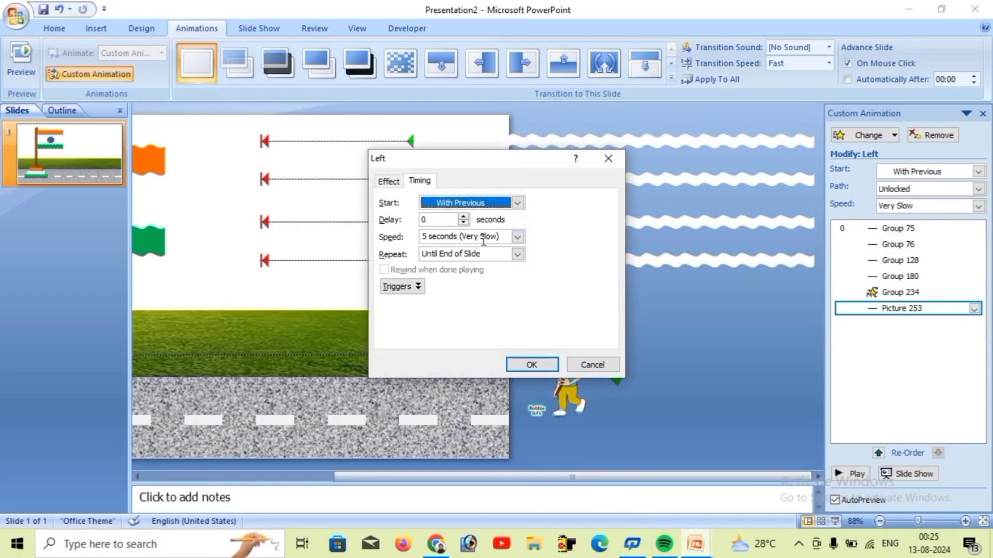
left_click(504, 237)
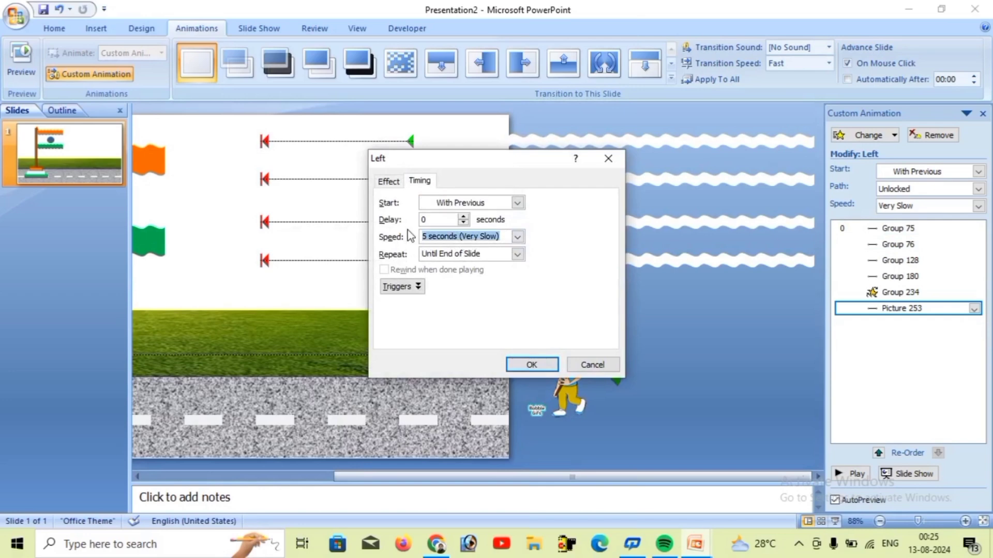
type("10")
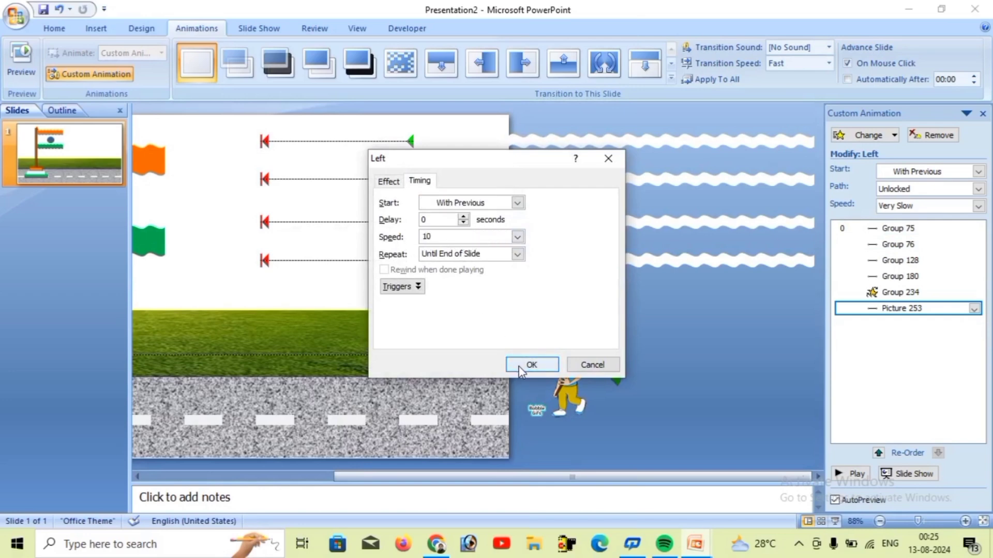
left_click(532, 364)
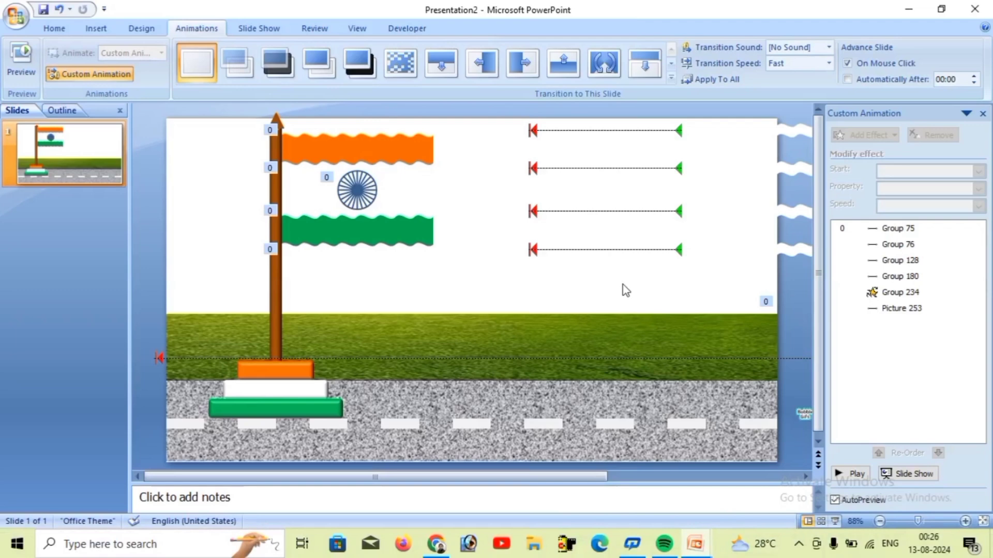
Start inserting a text box on the slide.
left_click(97, 28)
left_click(154, 62)
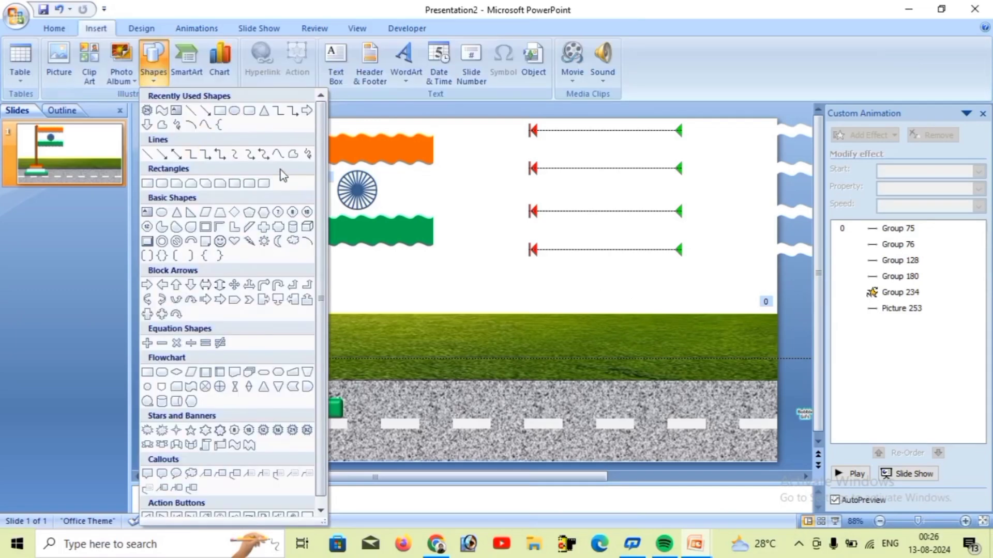
left_click(176, 111)
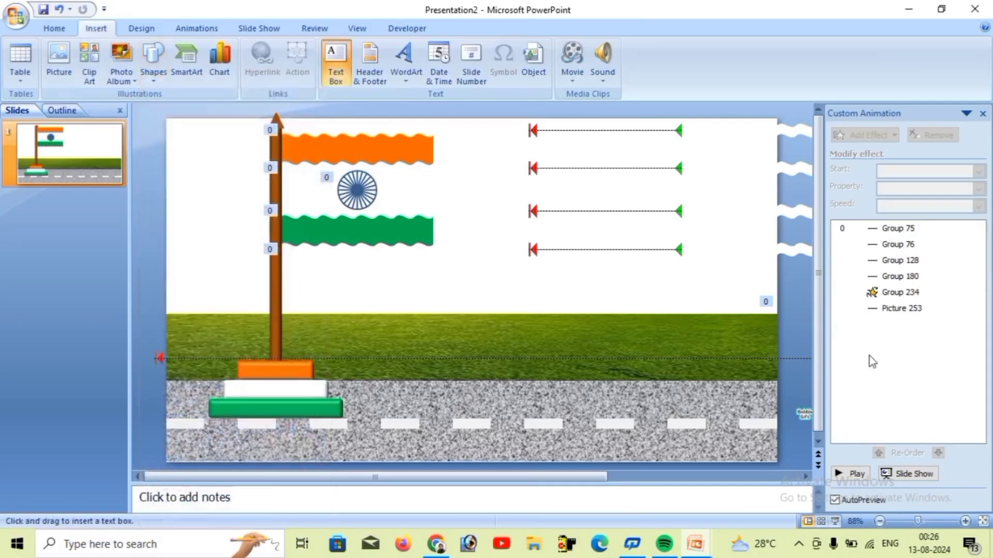